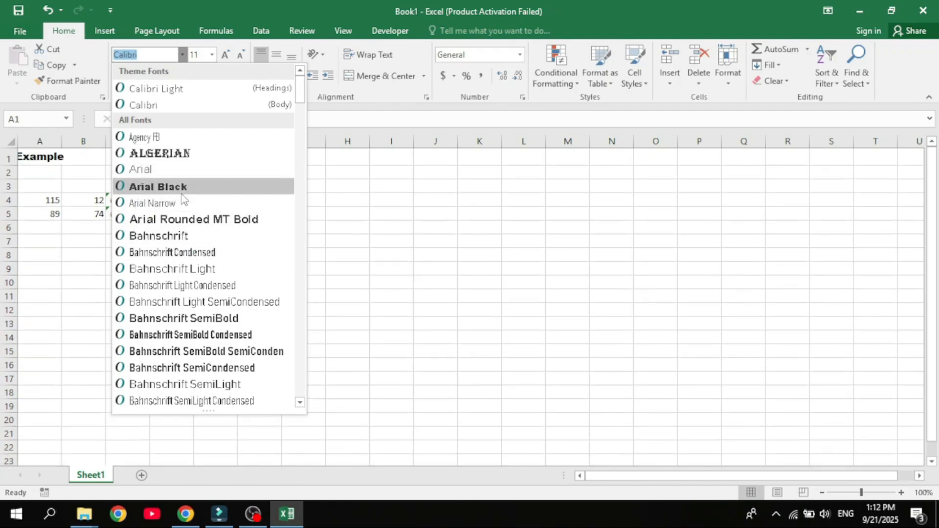
key("Escape")
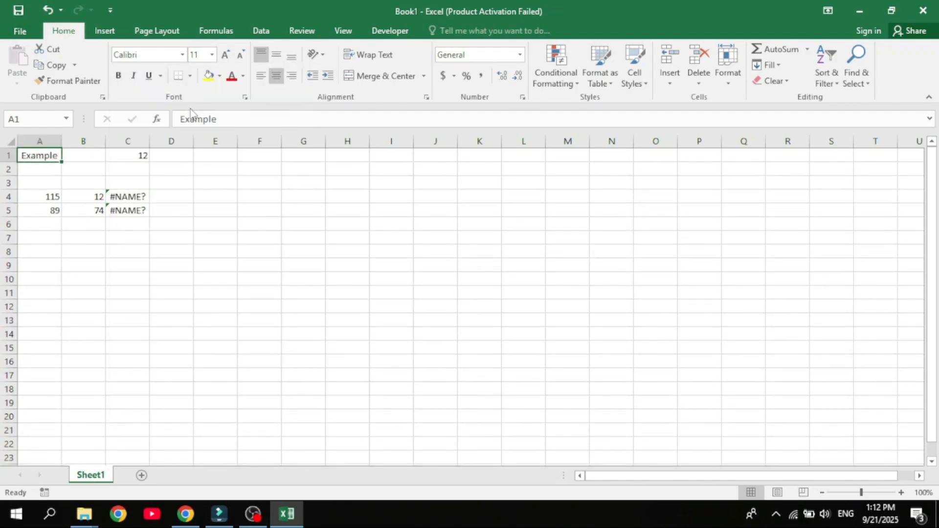
left_click(211, 55)
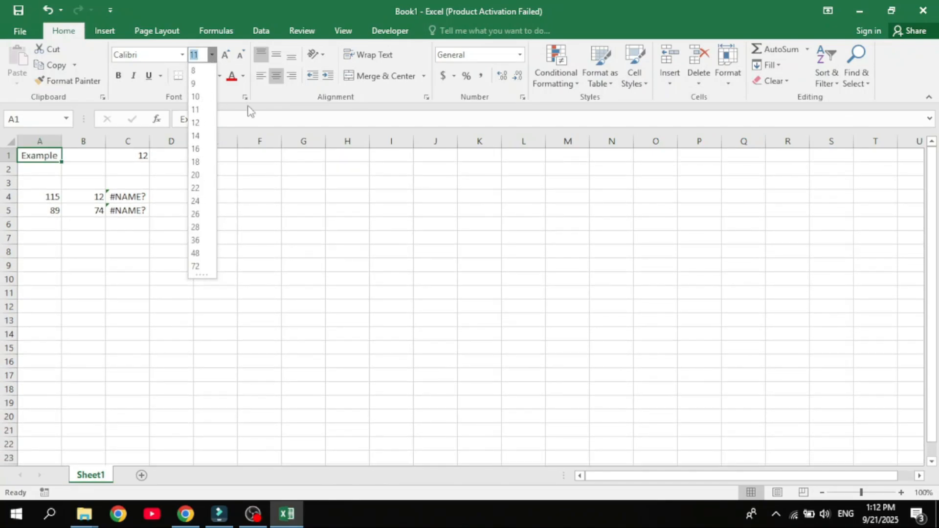
left_click(267, 97)
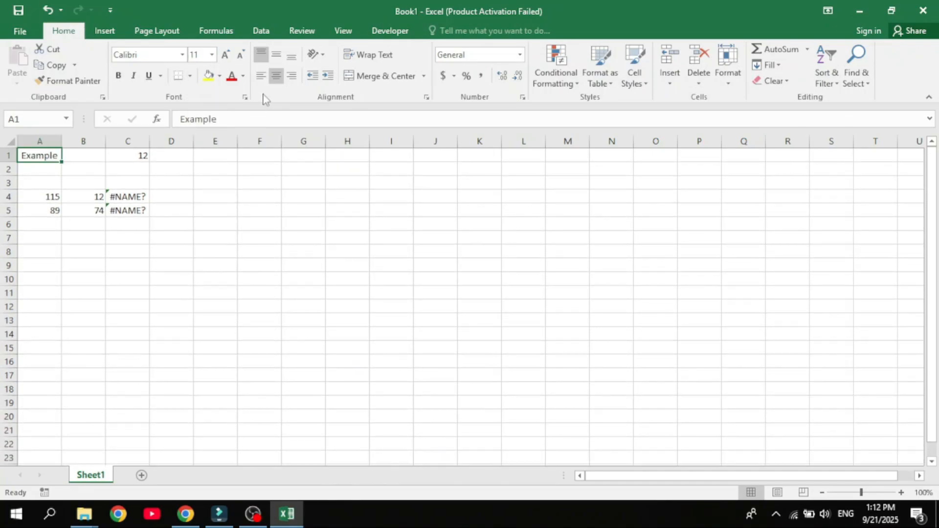
left_click(120, 77)
left_click(121, 77)
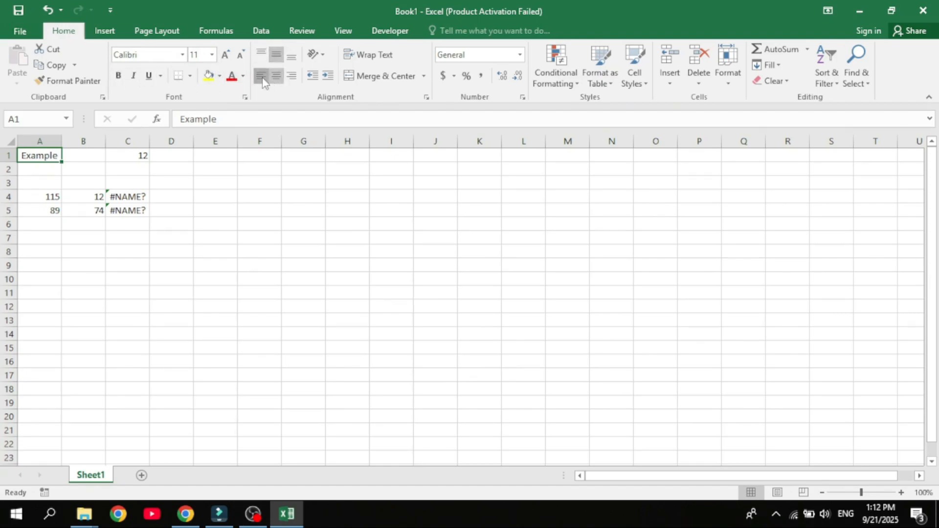
left_click(374, 55)
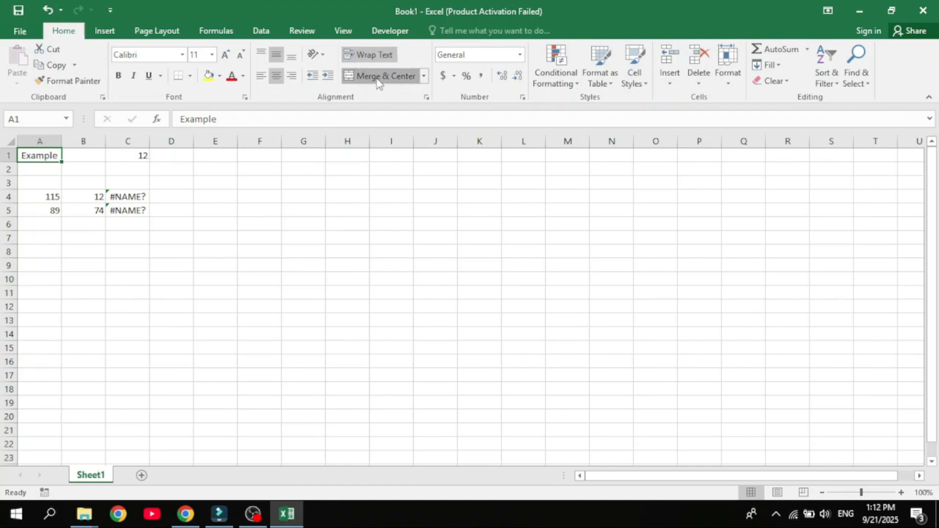
left_click(375, 54)
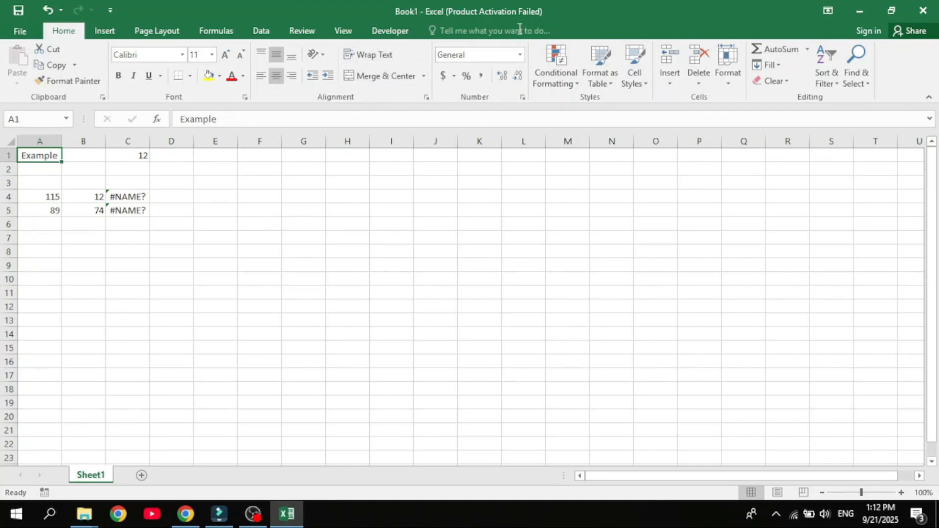
- Try the Number and Percentage formats on cell C1, then set it back to General
left_click(138, 154)
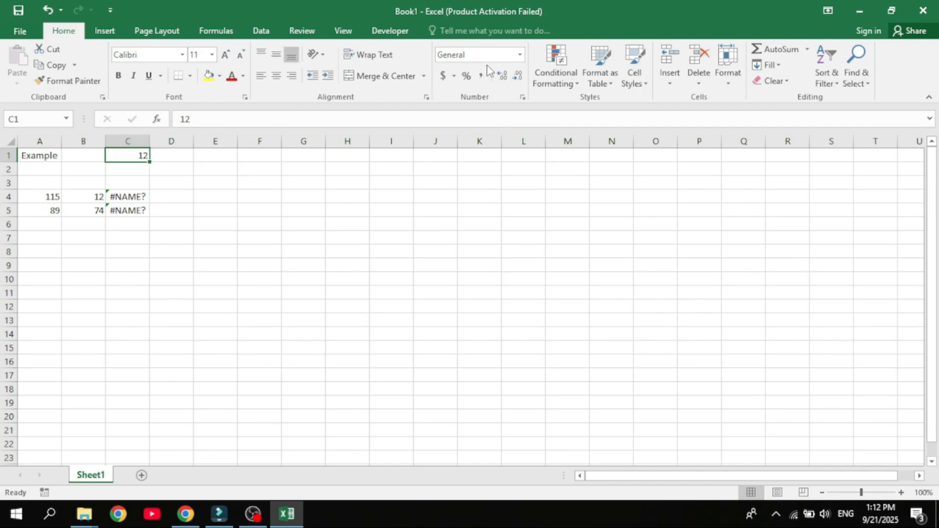
left_click(520, 54)
left_click(500, 112)
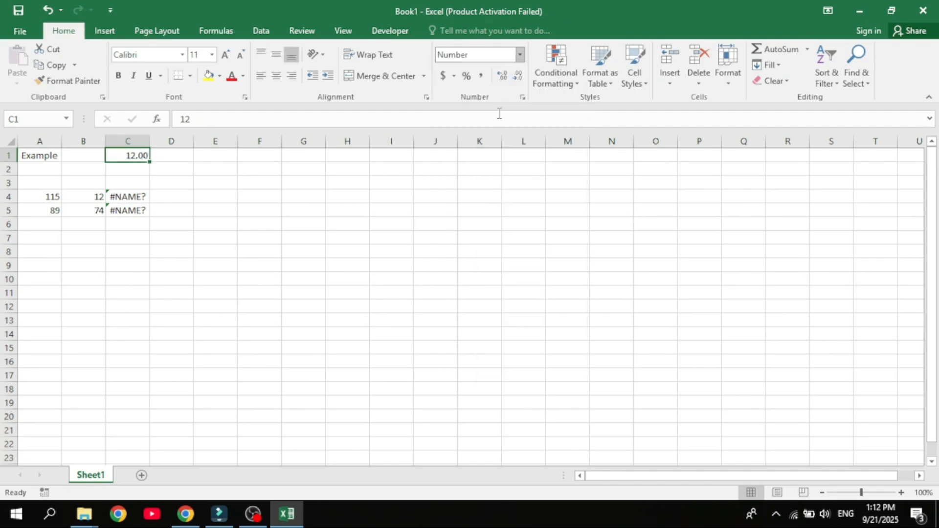
left_click(520, 55)
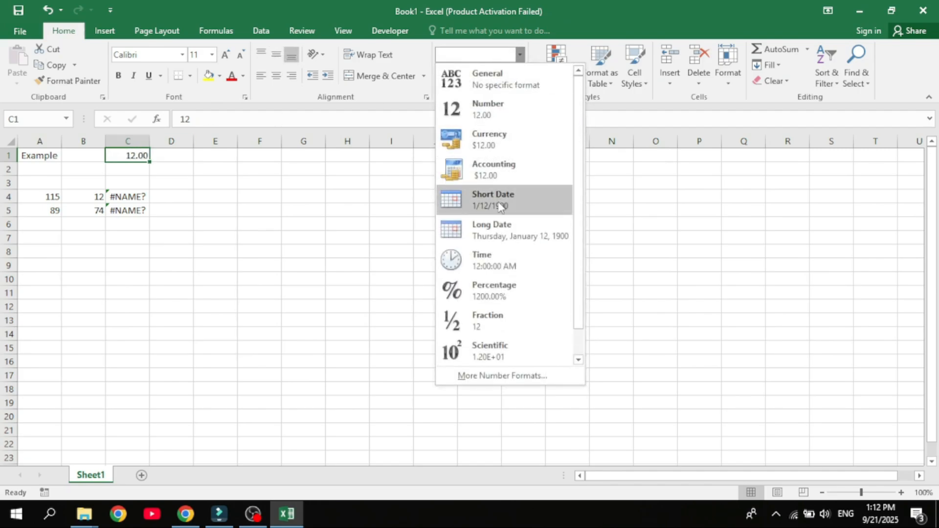
left_click(481, 292)
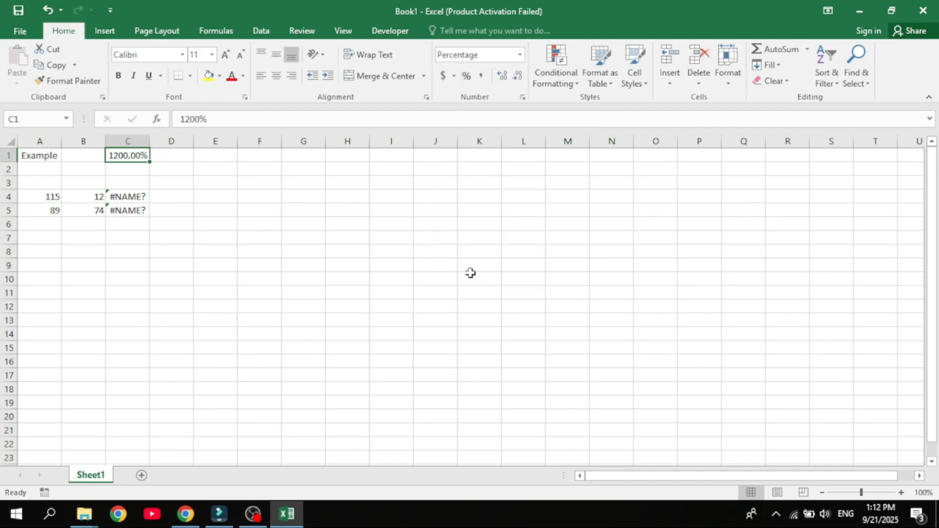
left_click(521, 54)
left_click(500, 86)
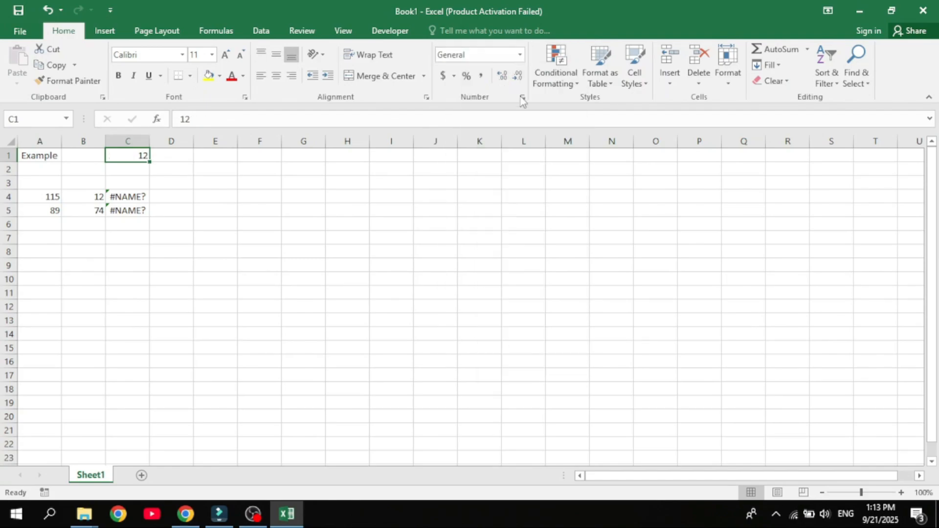
- Enter a SUM formula in C4 that adds A4 and B4
left_click(46, 198)
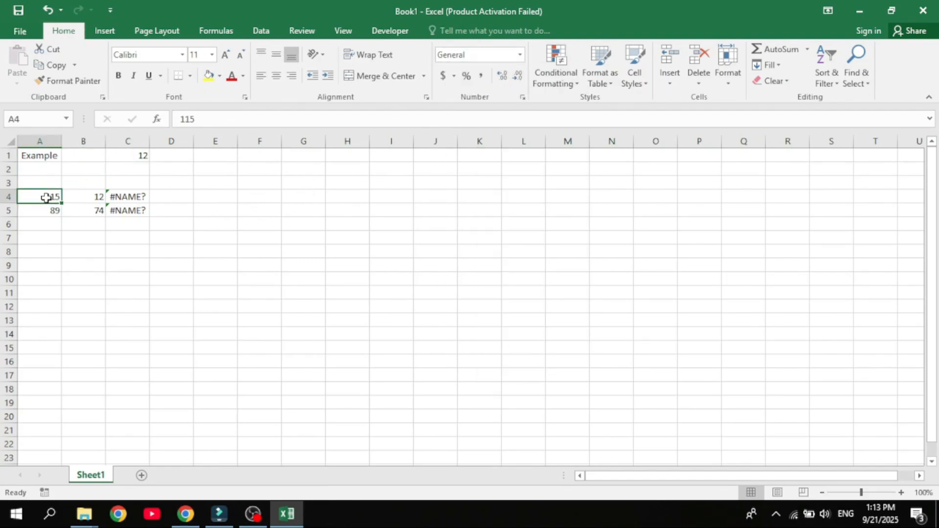
left_click(140, 198)
double_click(140, 198)
type("(")
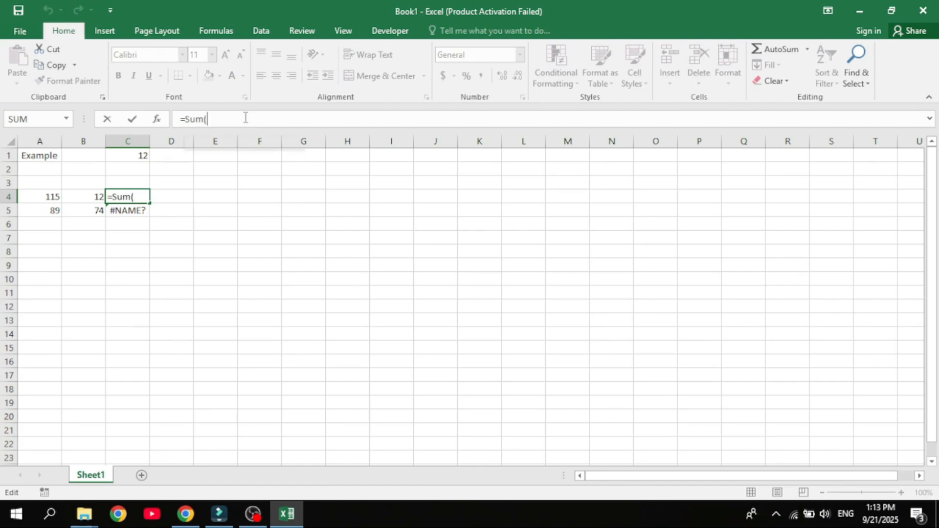
left_click(31, 195)
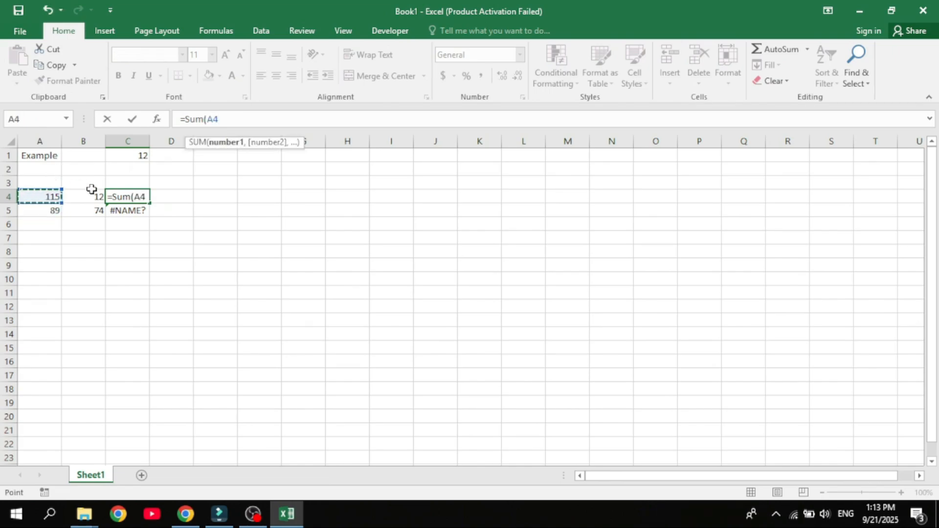
type(",")
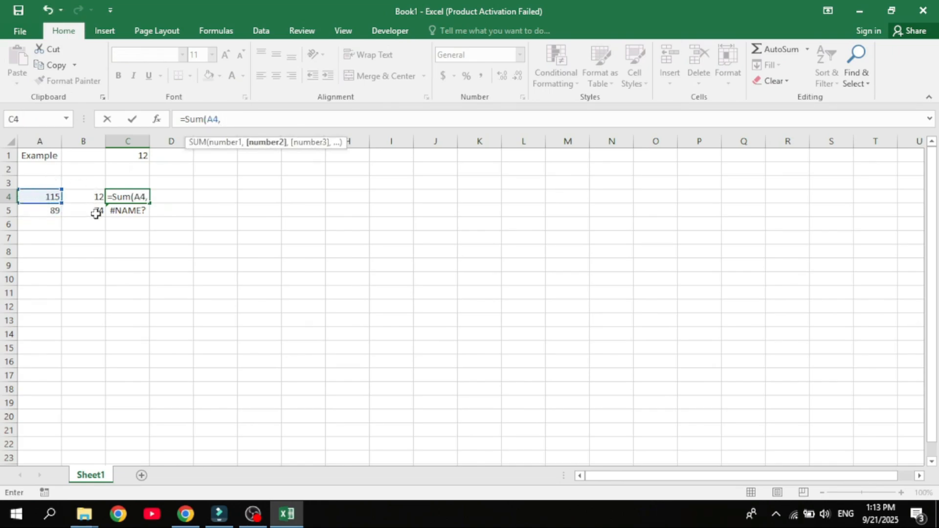
left_click(93, 197)
type(")")
key("Return")
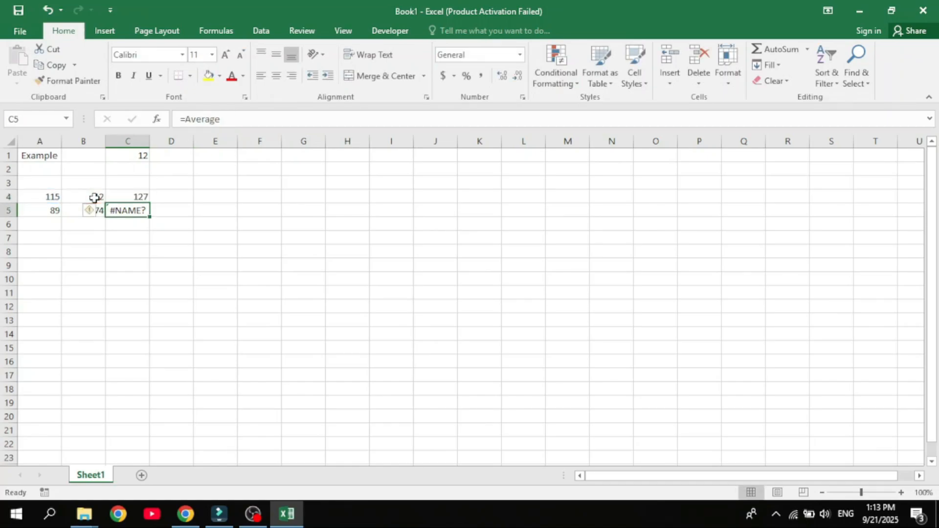
- Enter a formula in C5 averaging A5 and B5 with =Average(A5,B5)
left_click(232, 123)
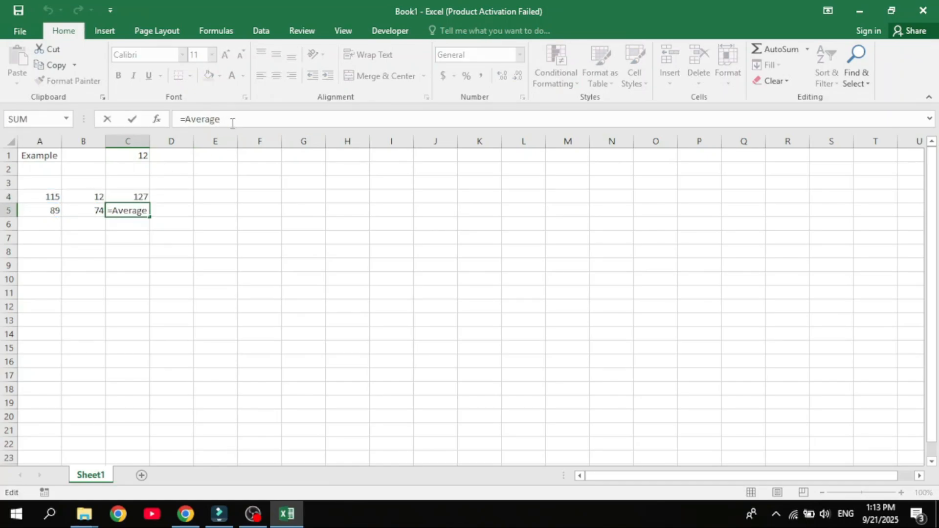
type("=Average(")
left_click(38, 214)
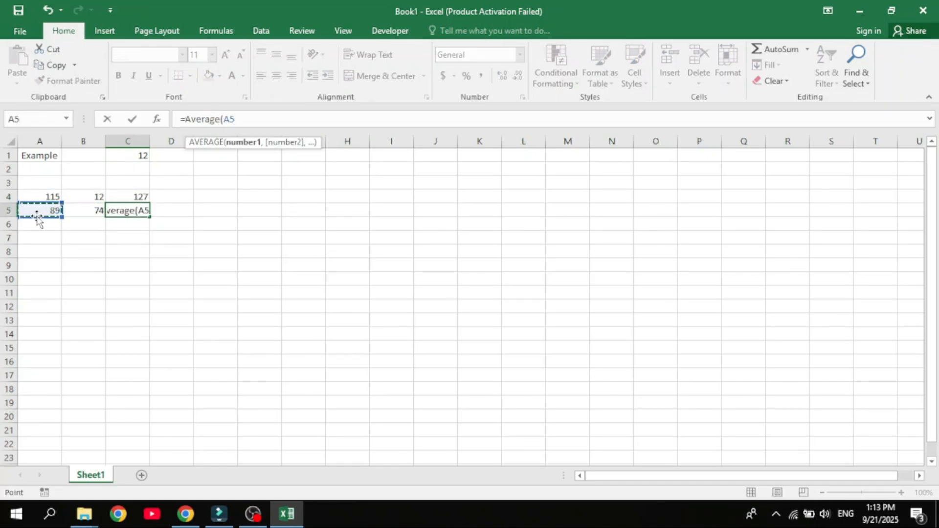
type(",")
left_click(77, 208)
type(")")
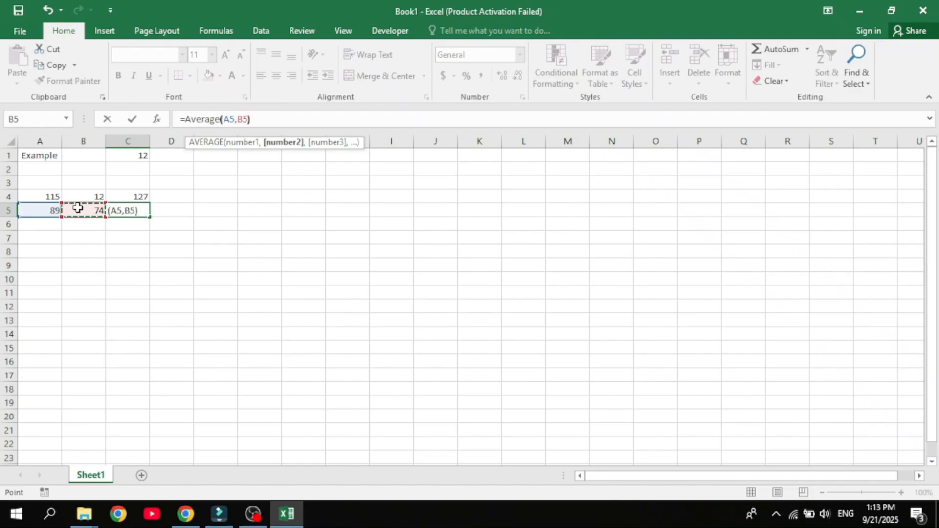
key("Return")
left_click(252, 266)
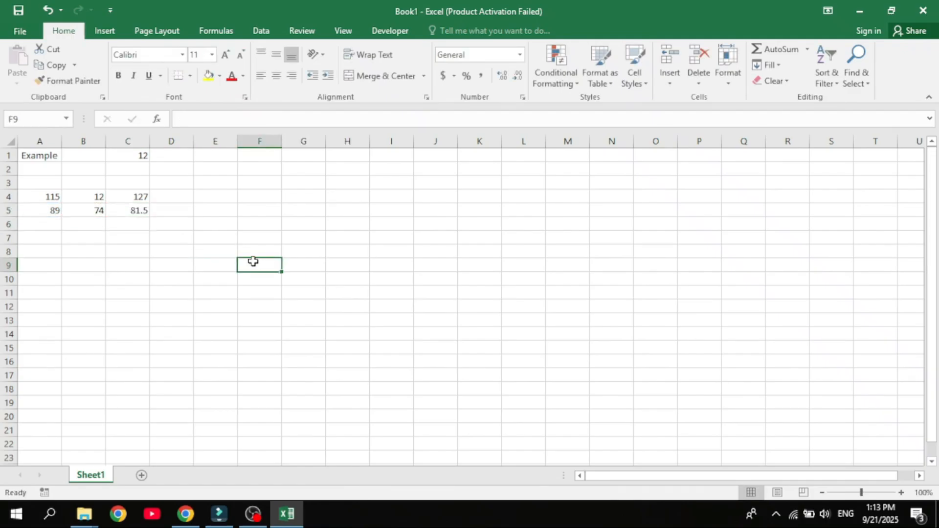
left_click(216, 30)
left_click(104, 30)
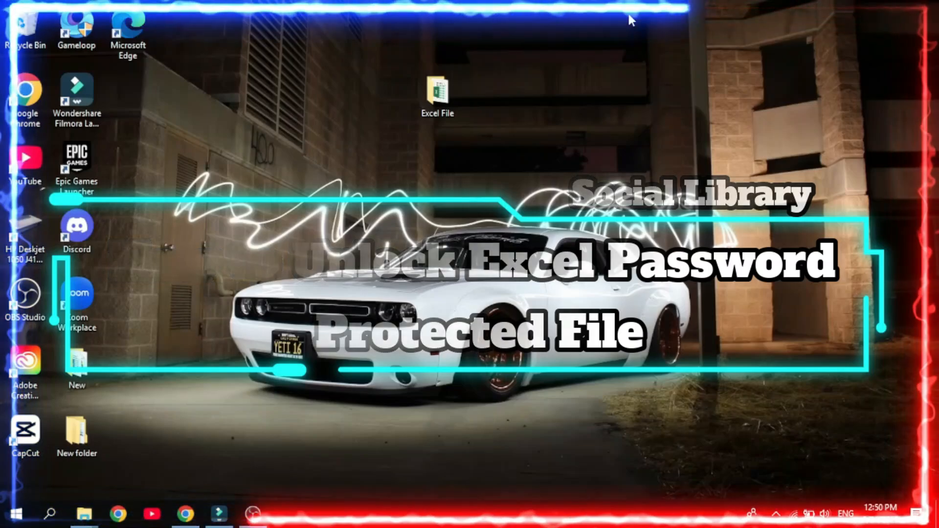
- Open the Excel File folder and duplicate Book1.xlsx as a backup copy
left_click(452, 95)
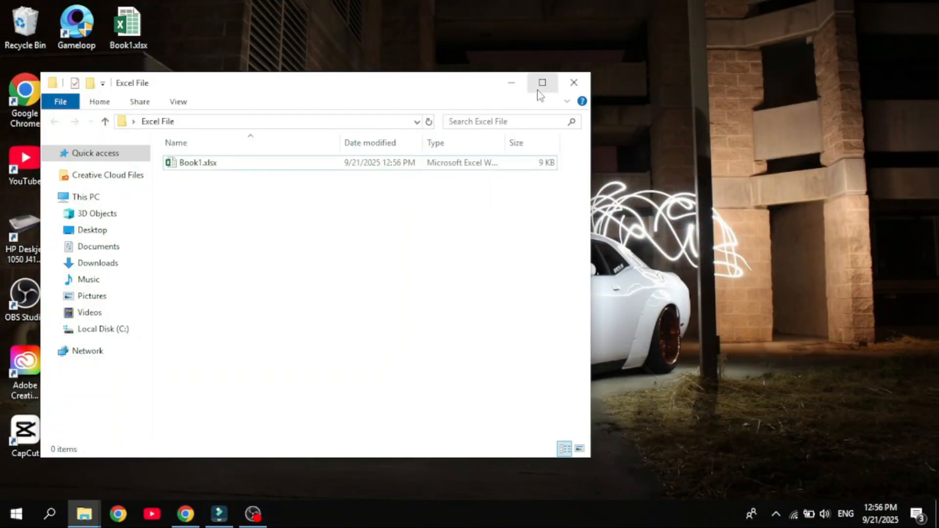
left_click(541, 84)
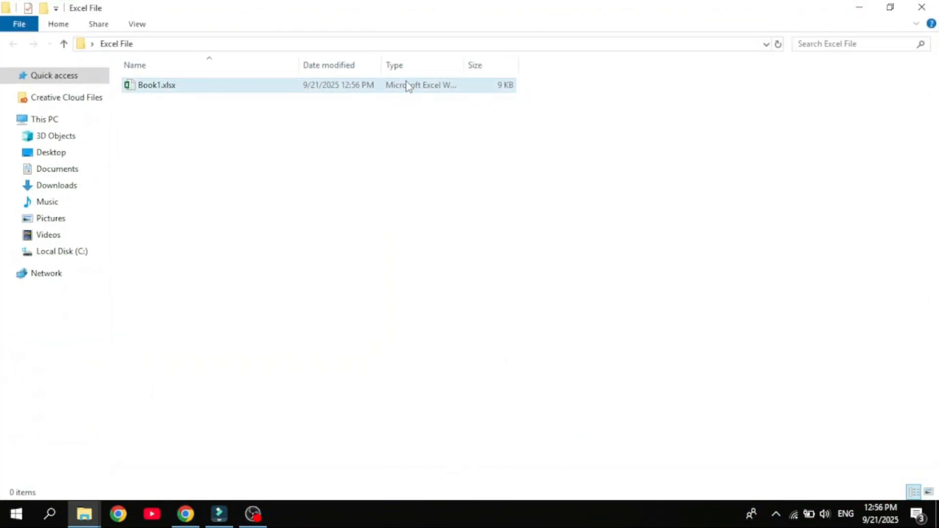
right_click(407, 84)
left_click(439, 323)
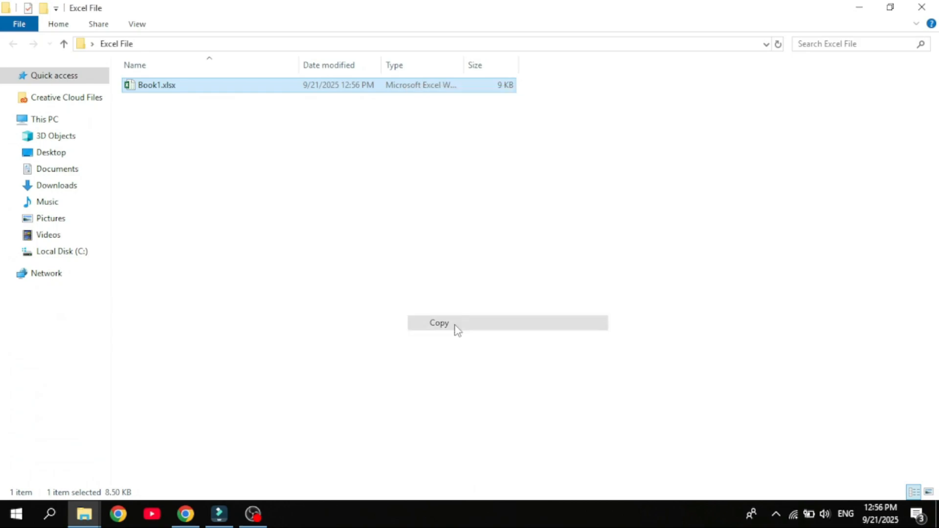
key("ctrl+v")
- Rename Book1.xlsx to Book1.zip, accepting the extension change
left_click(169, 106)
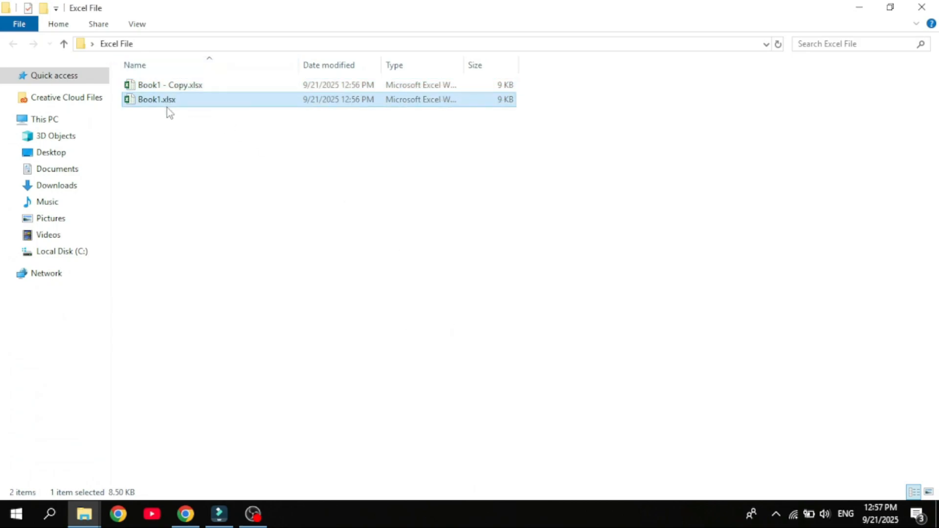
right_click(169, 106)
left_click(193, 393)
left_click(189, 102)
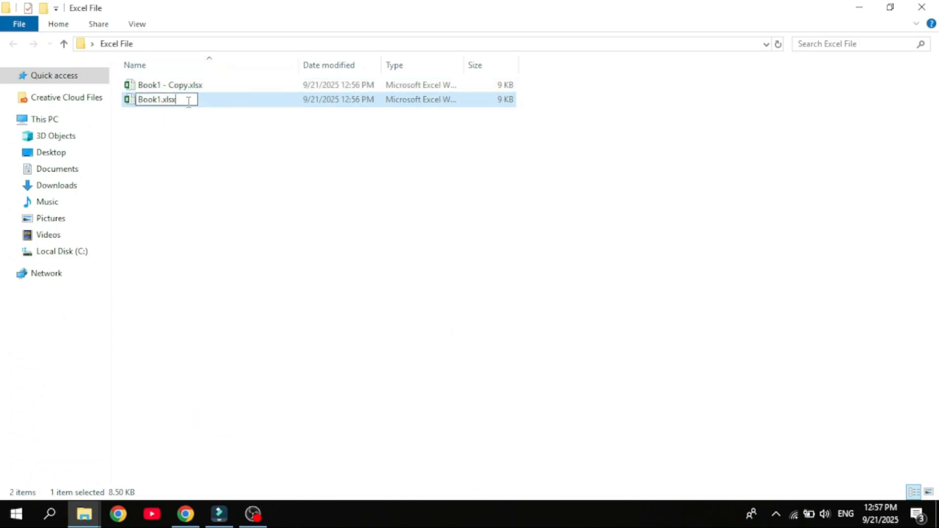
key("BackSpace")
key("BackSpace")
type("zip")
key("Return")
left_click(521, 262)
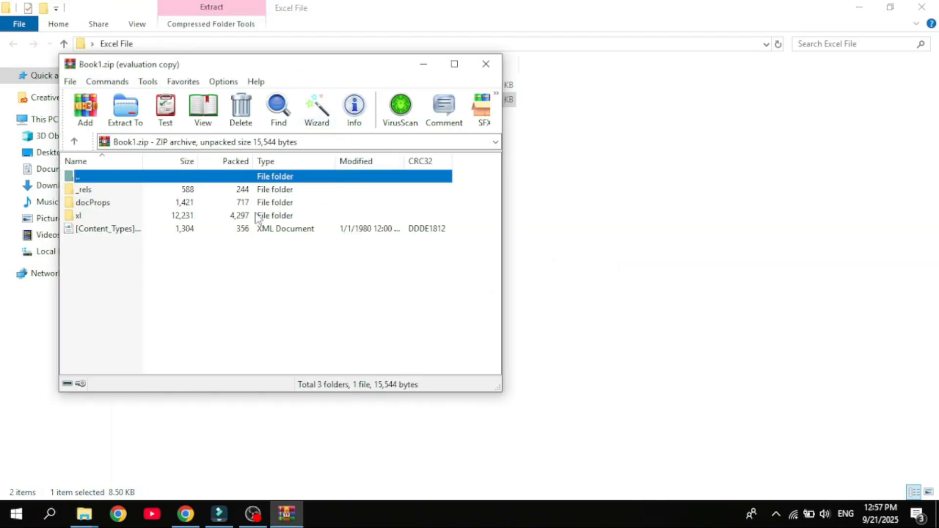
- Open the archive's xl\worksheets folder and extract sheet1.xml into the Excel File folder
left_click(386, 175)
left_click(269, 218)
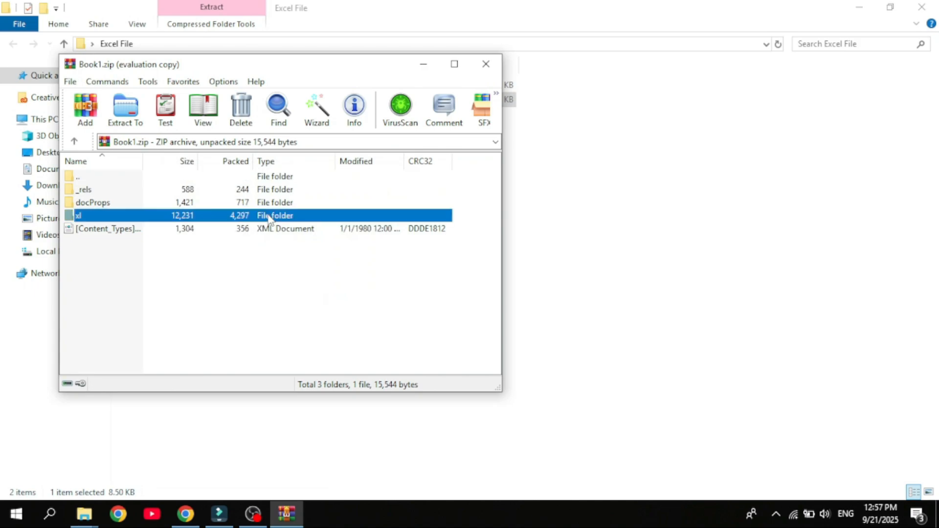
double_click(268, 217)
double_click(268, 216)
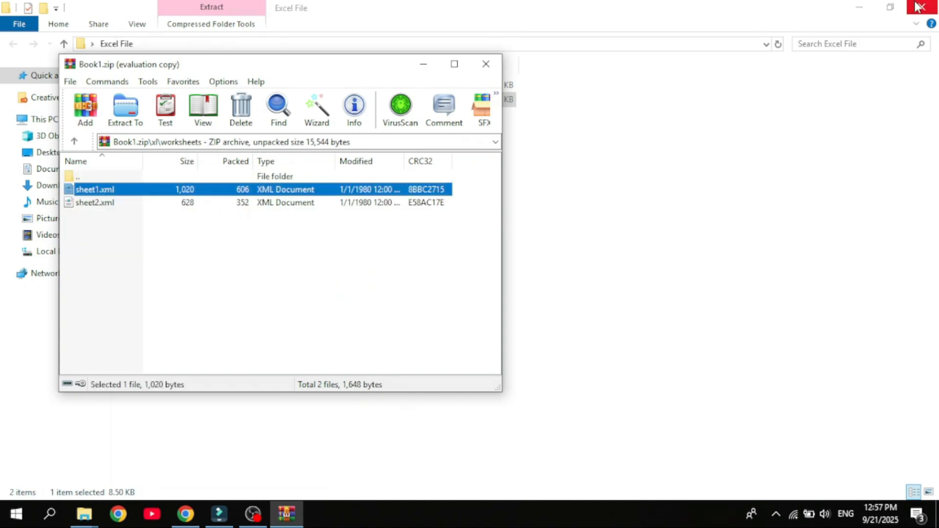
left_click_drag(339, 186, 656, 183)
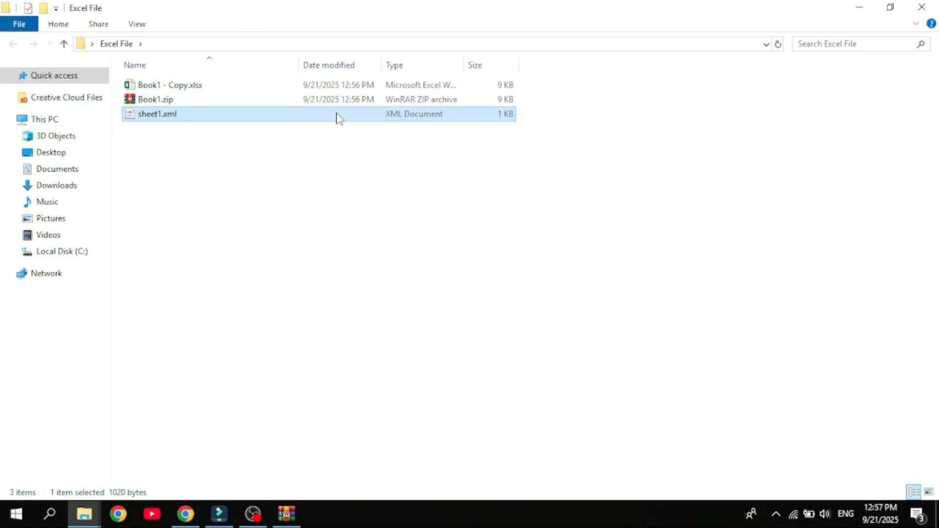
- Open sheet1.xml in Notepad and search it for "prote"
double_click(339, 116)
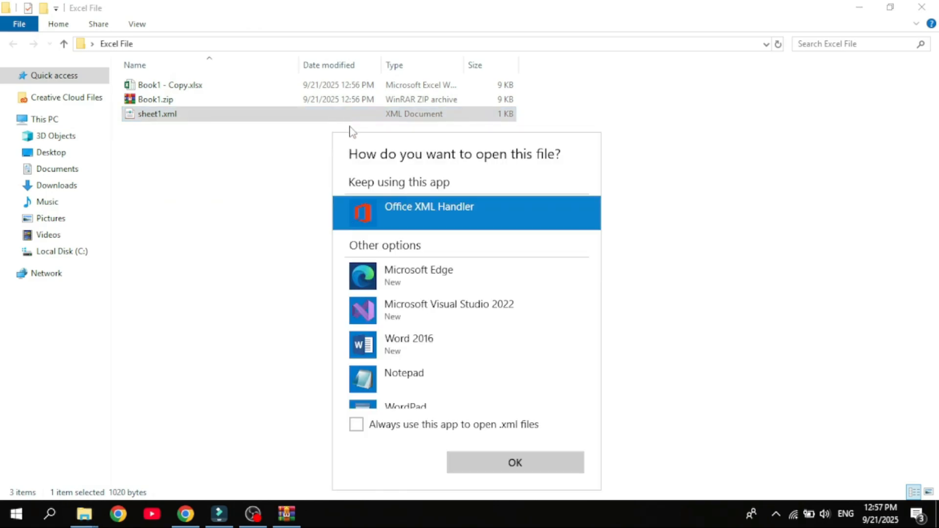
left_click(421, 377)
left_click(473, 459)
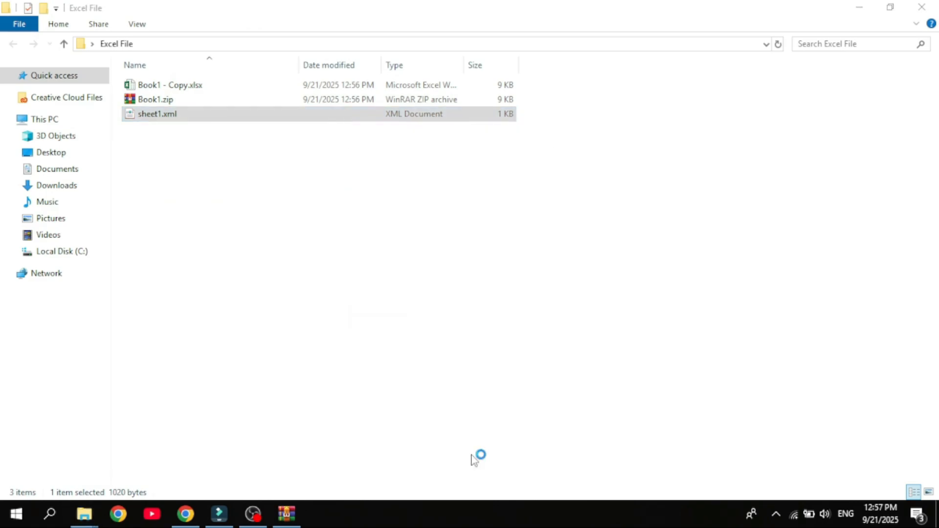
key("ctrl+f")
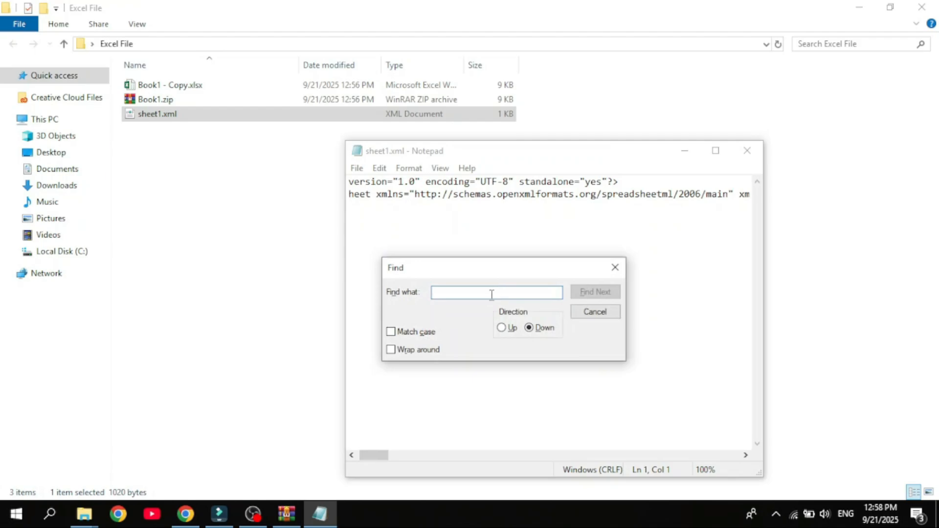
type("prote")
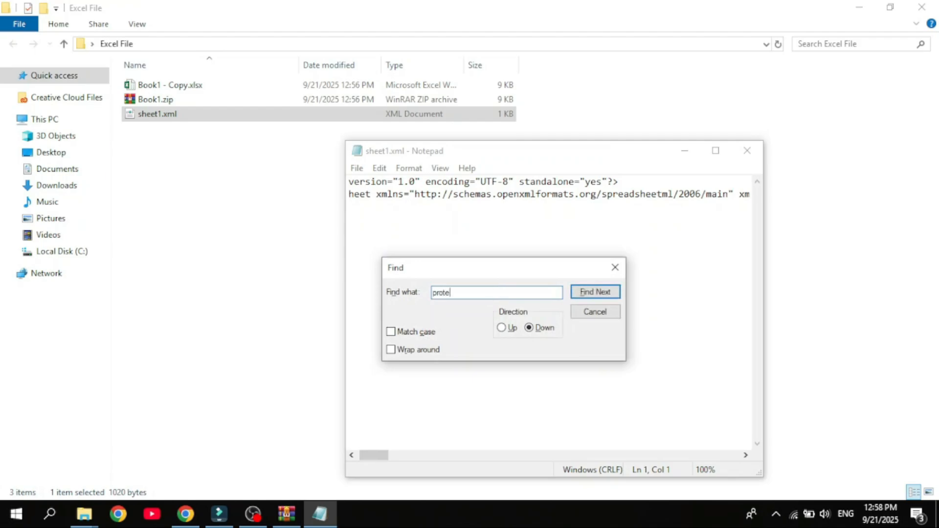
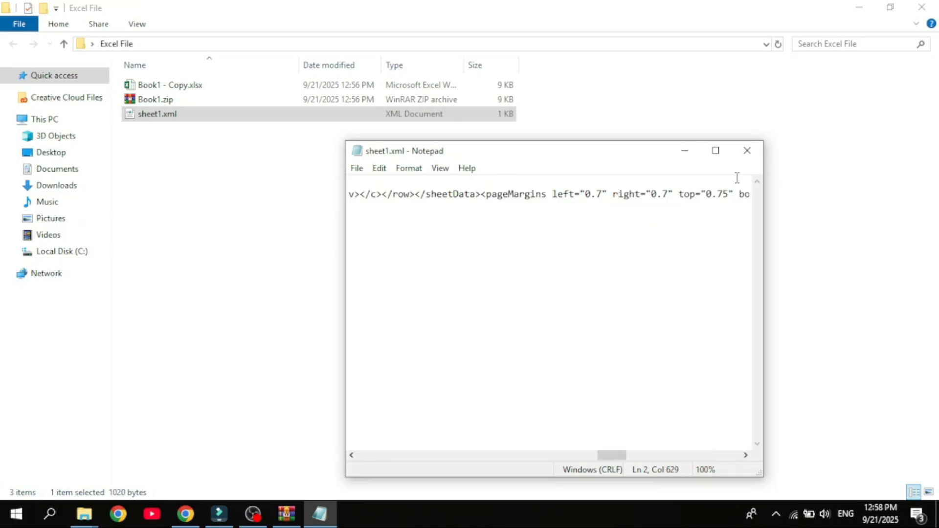
- Close the edited sheet1.xml and delete the original sheet1.xml from the archive's xl\worksheets folder
left_click(745, 151)
left_click(446, 272)
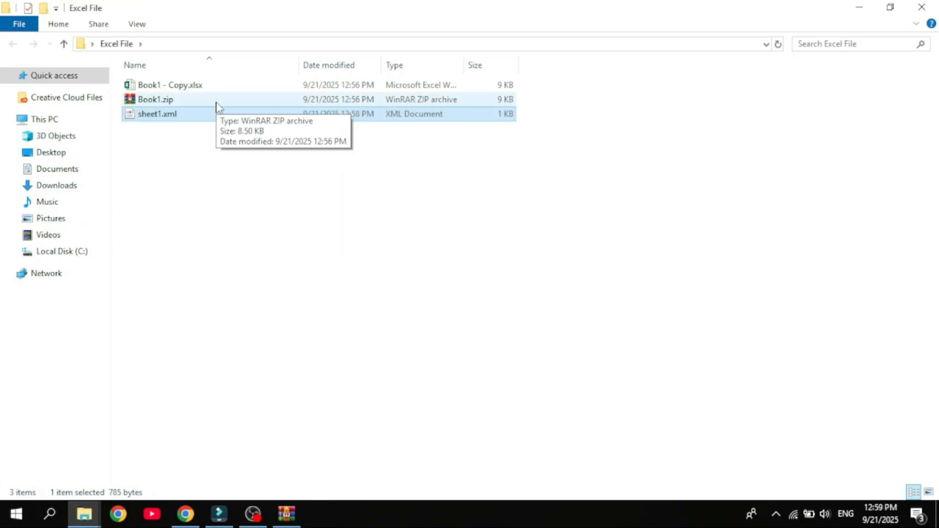
left_click(286, 514)
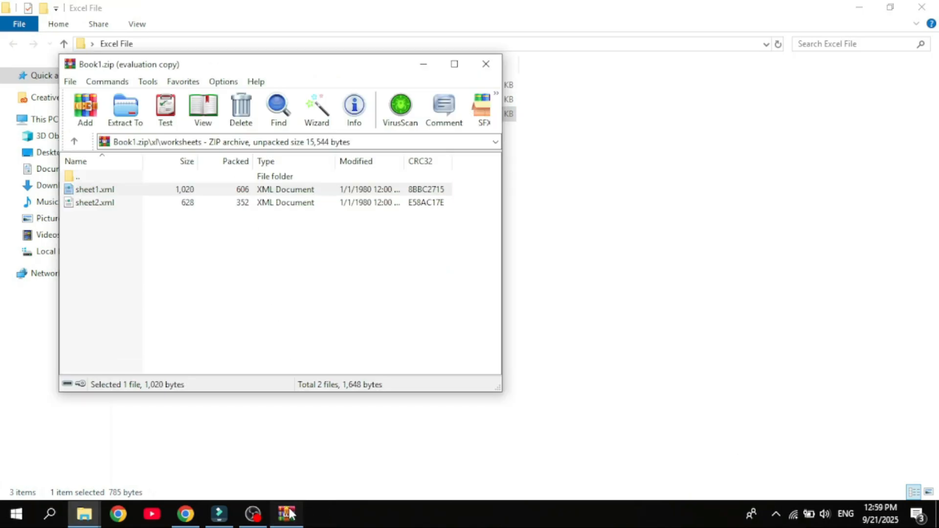
right_click(325, 195)
left_click(367, 289)
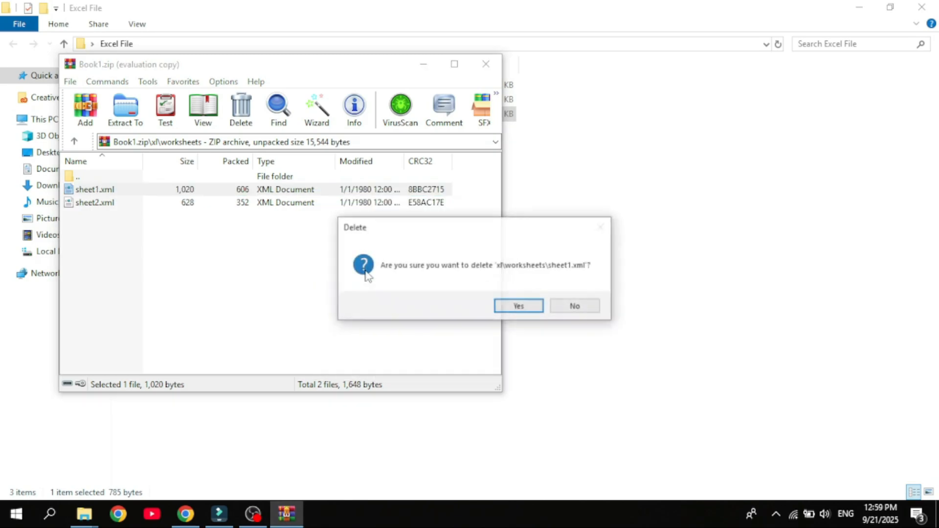
left_click(519, 306)
- Add the edited sheet1.xml from the Excel File folder into the archive's worksheets folder and close the archive
left_click_drag(304, 67, 555, 87)
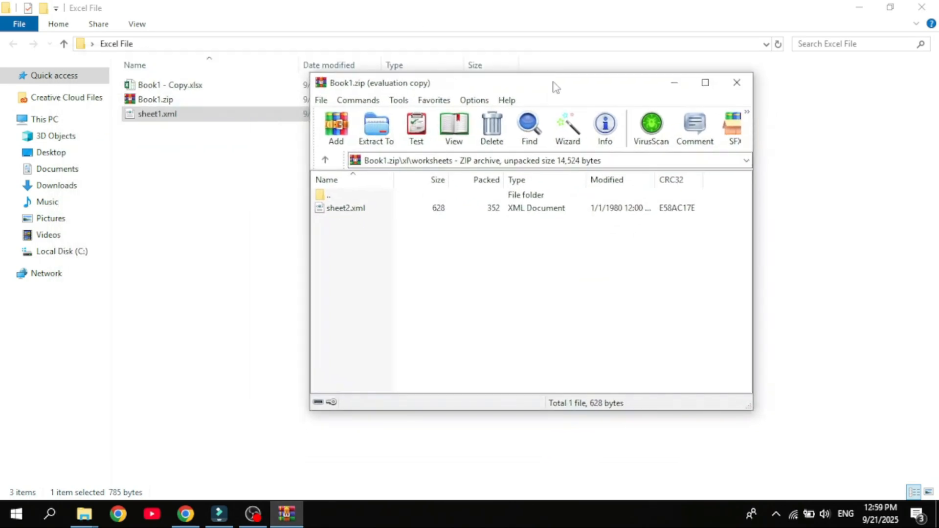
left_click_drag(249, 117, 438, 211)
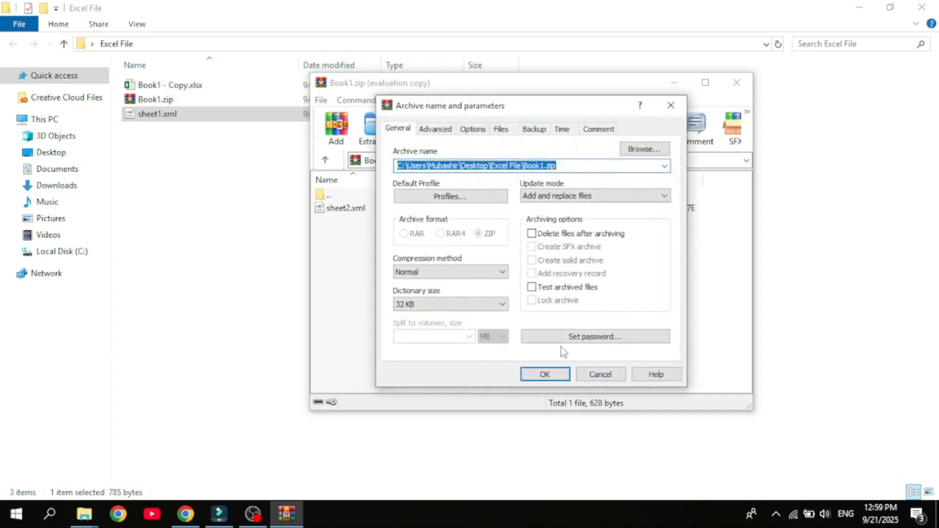
left_click(544, 375)
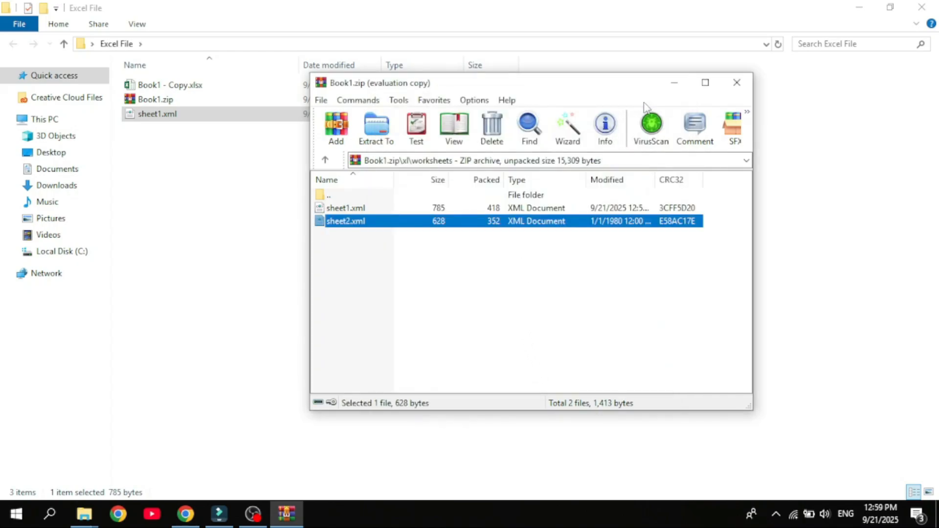
left_click(737, 82)
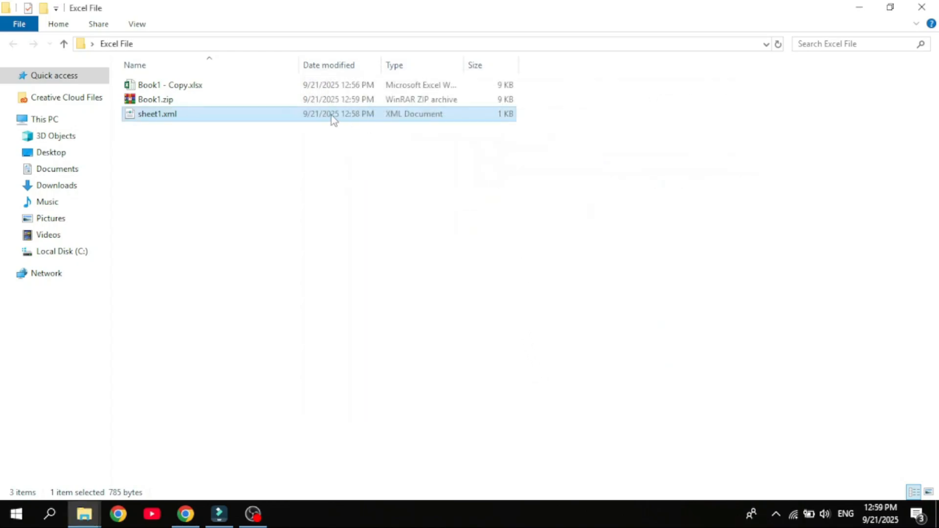
- Rename Book1.zip back to Book1.xlsx, accepting the extension change
right_click(269, 99)
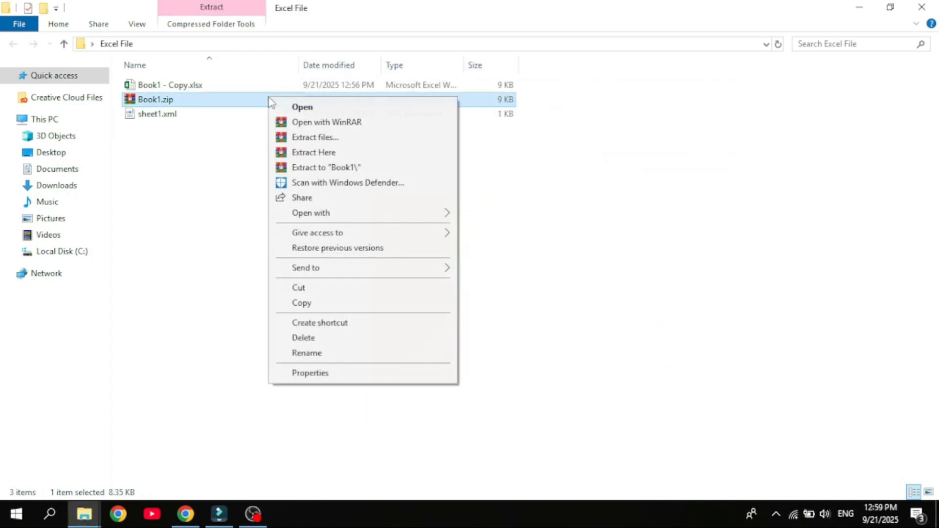
left_click(296, 353)
left_click(182, 103)
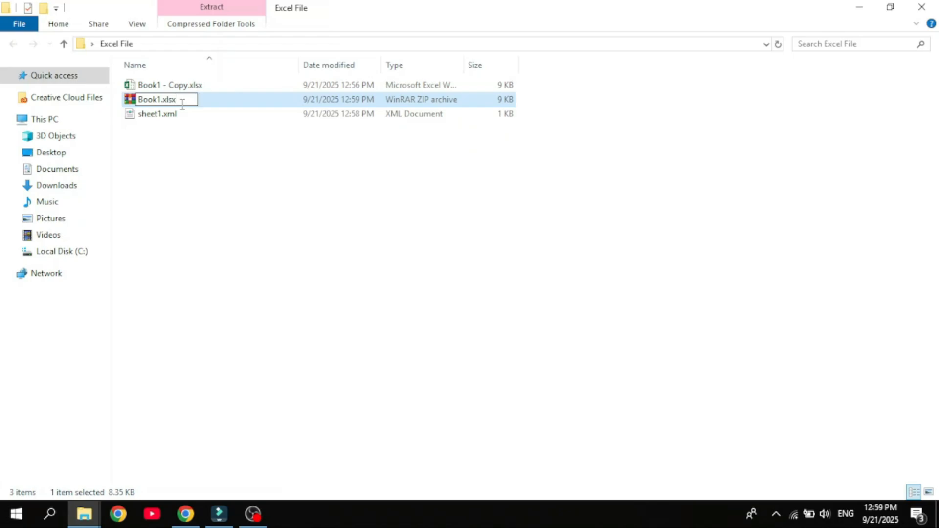
type("xlsx")
key("Return")
left_click(534, 262)
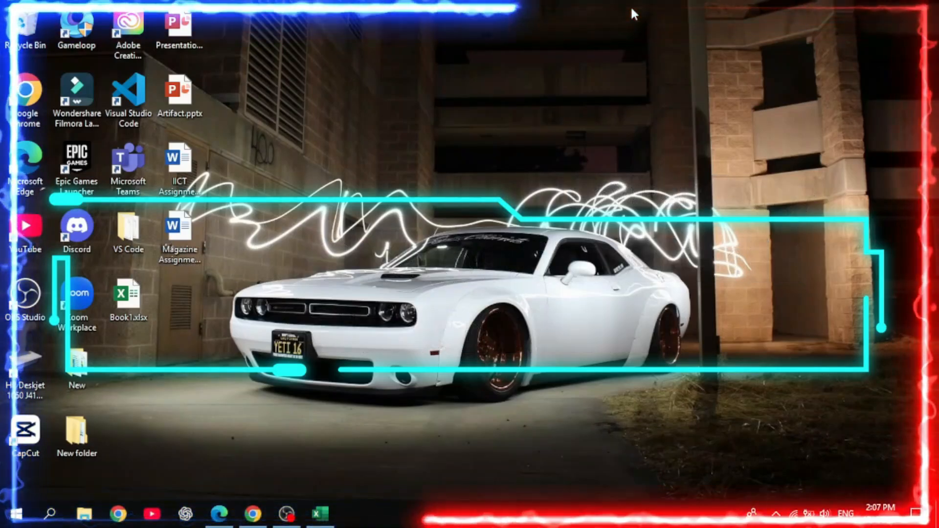
- Open the workbook and check that the Developer tab is enabled in the ribbon customization options
left_click(331, 523)
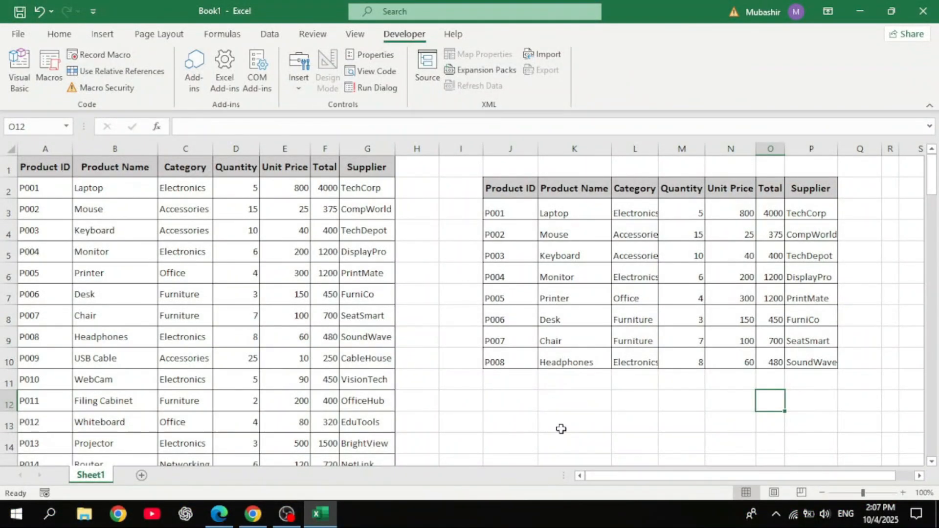
left_click(861, 198)
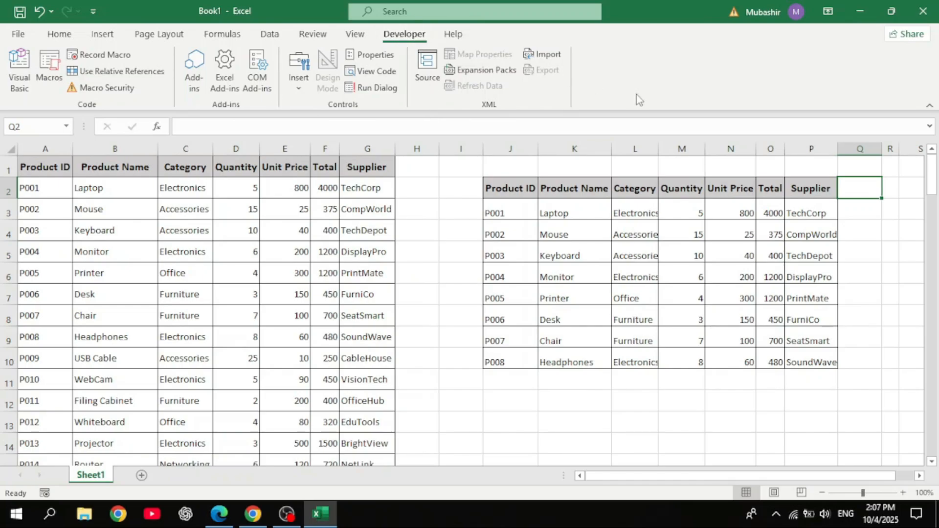
right_click(678, 97)
left_click(715, 109)
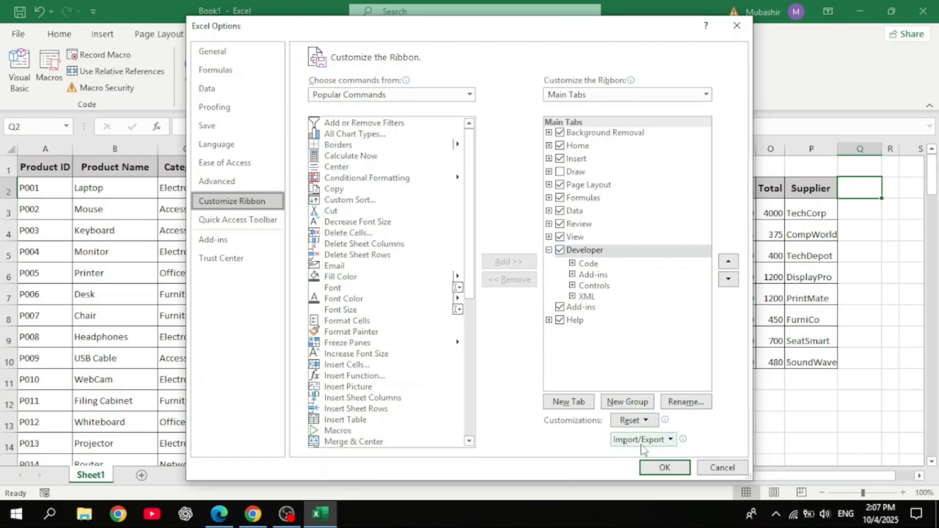
left_click(661, 467)
- Insert a vertical Scroll Bar form control in column Q beside the second table, spanning rows 1 to 10
left_click(302, 84)
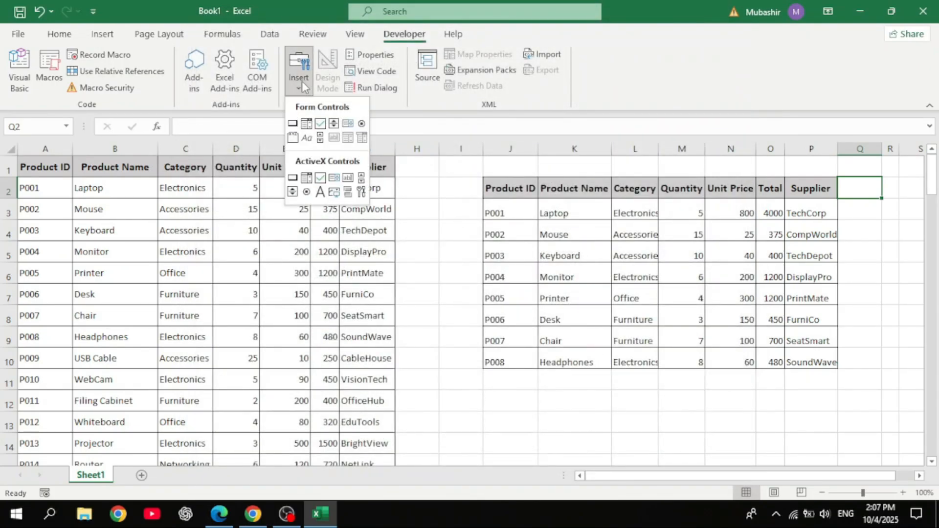
left_click(320, 138)
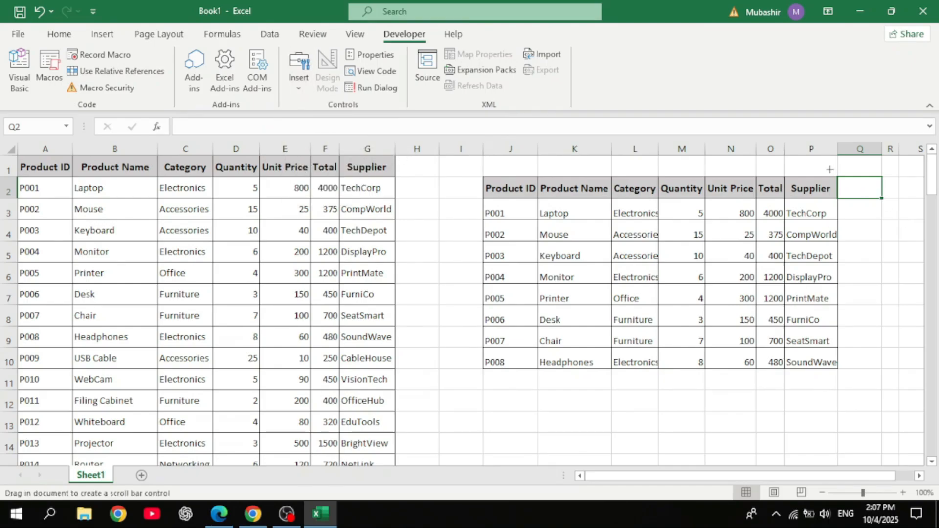
left_click_drag(839, 178, 853, 368)
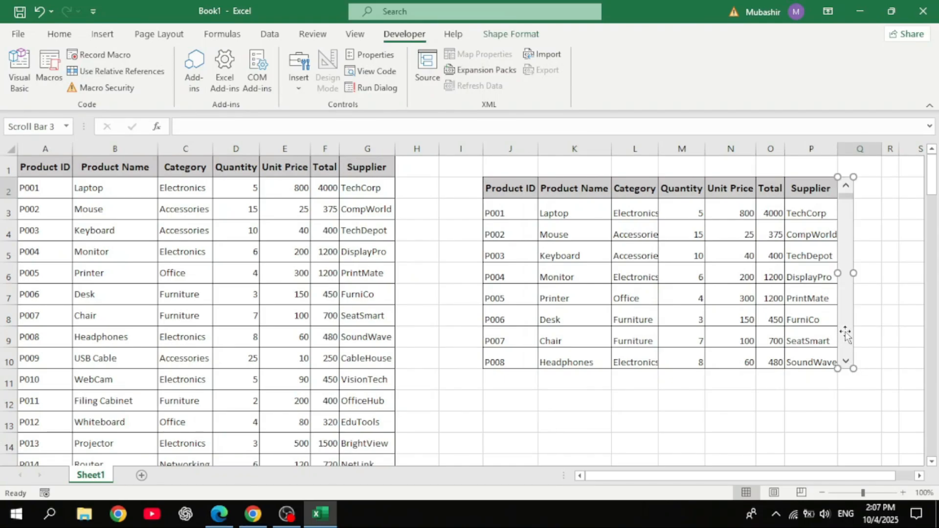
- Format the scroll bar control with a maximum value of 101 and a cell link to R2
right_click(845, 334)
left_click(795, 459)
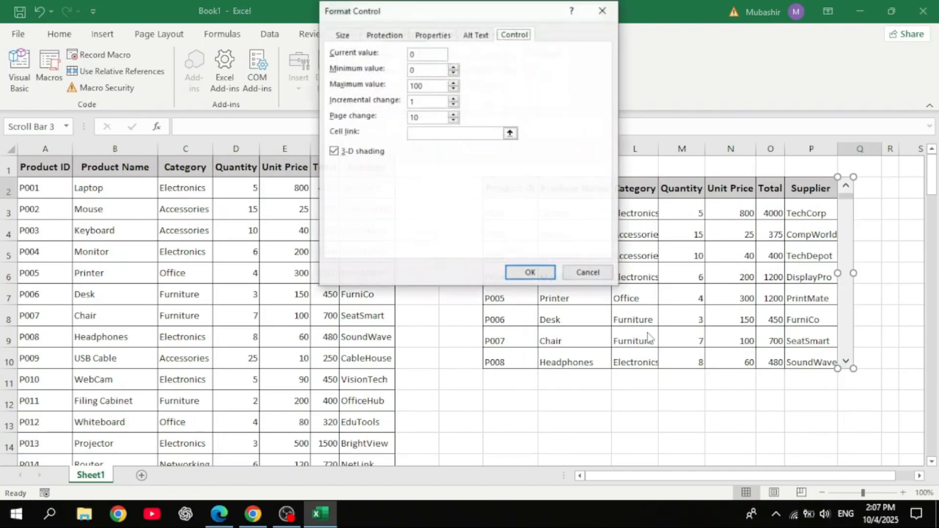
left_click(432, 87)
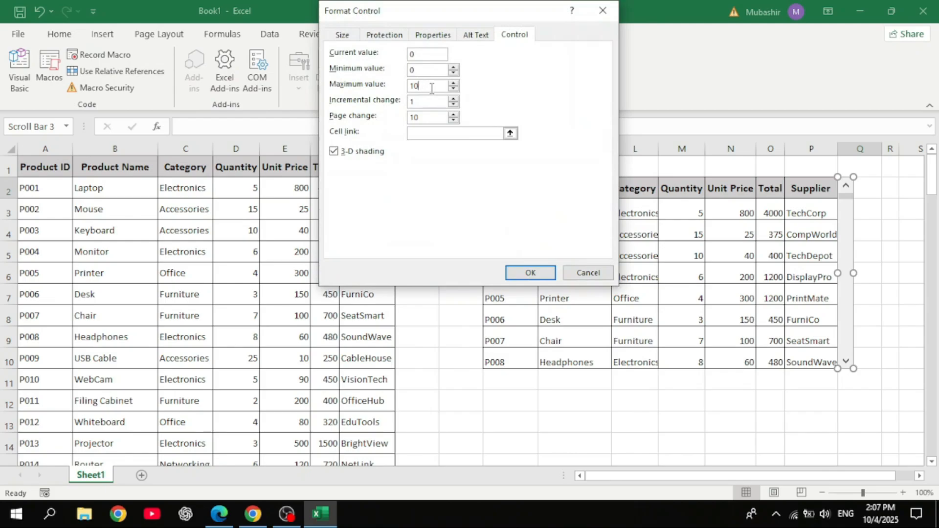
left_click(422, 133)
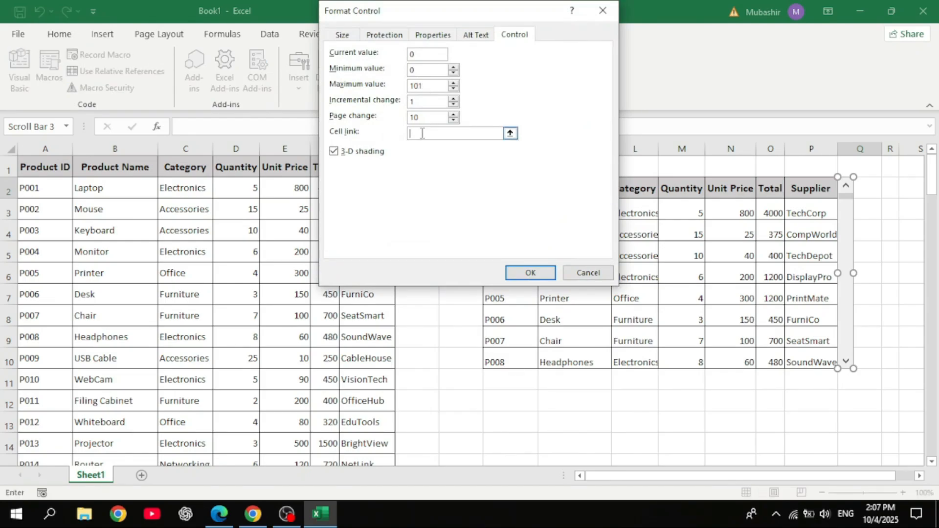
left_click(511, 134)
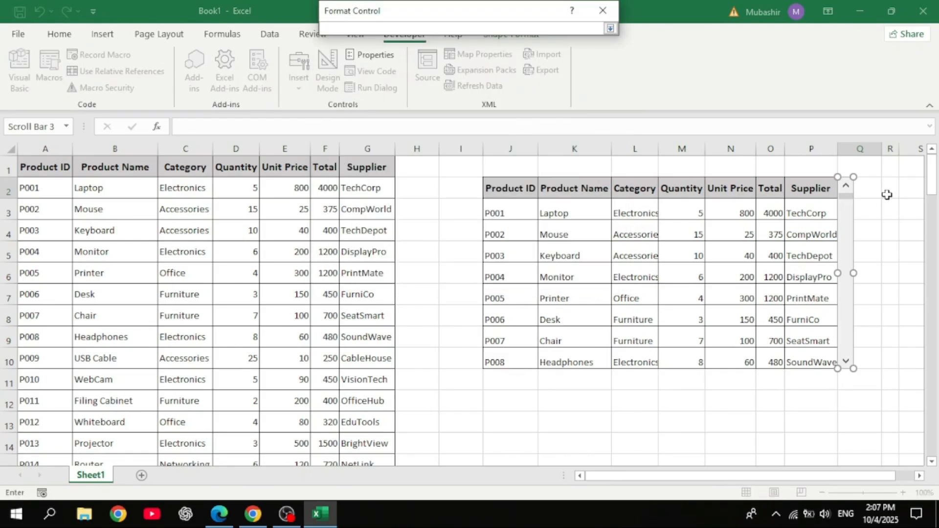
left_click(890, 192)
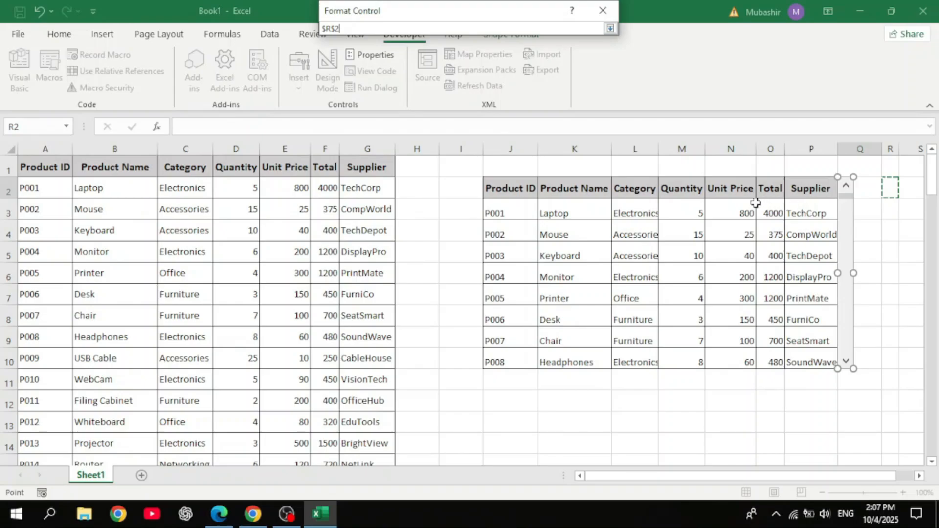
left_click(610, 30)
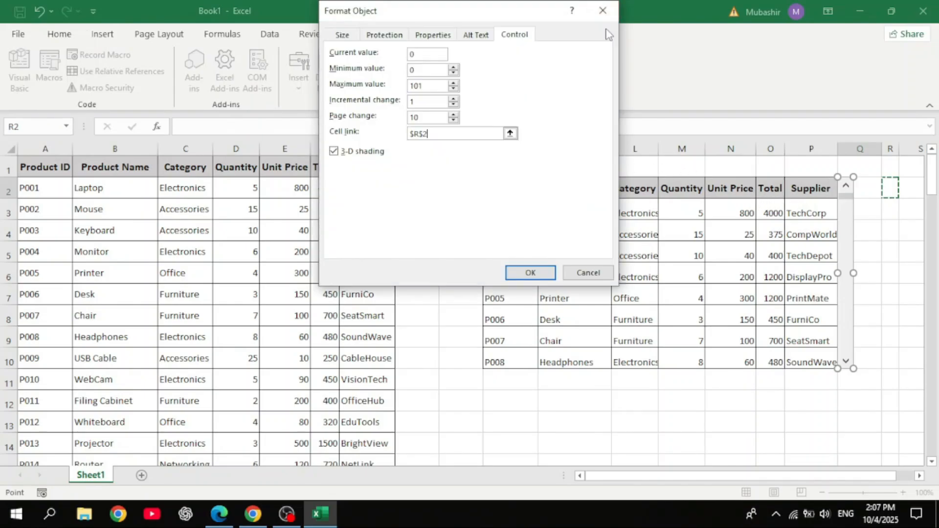
left_click(530, 273)
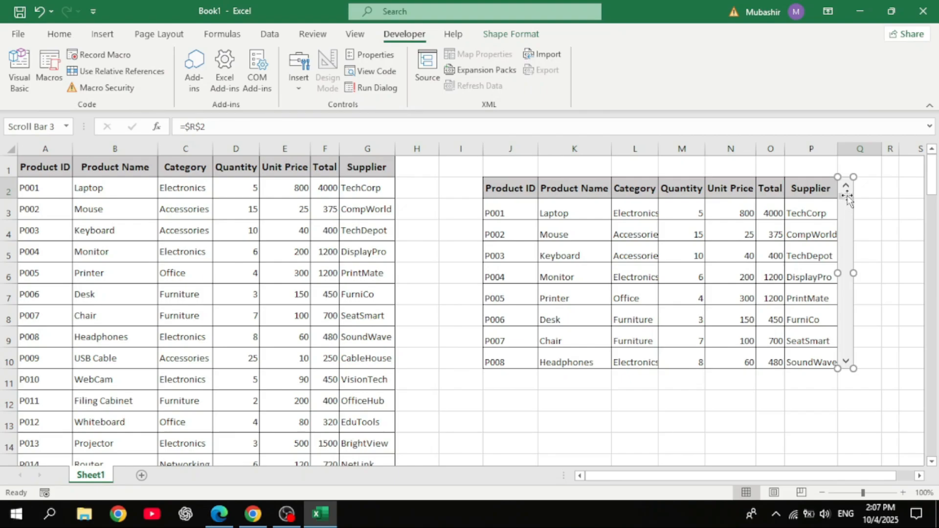
- Test the scroll bar by moving its slider down and back up
scroll(916, 218, "down", 5)
scroll(909, 218, "up", 5)
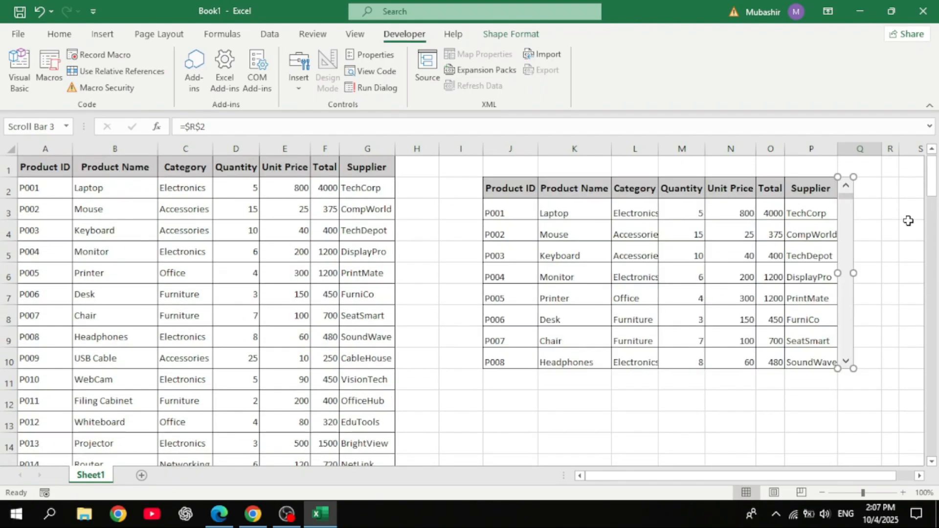
left_click(906, 215)
left_click_drag(846, 202, 844, 291)
left_click_drag(842, 323, 848, 260)
left_click_drag(848, 242, 847, 194)
left_click_drag(847, 194, 847, 191)
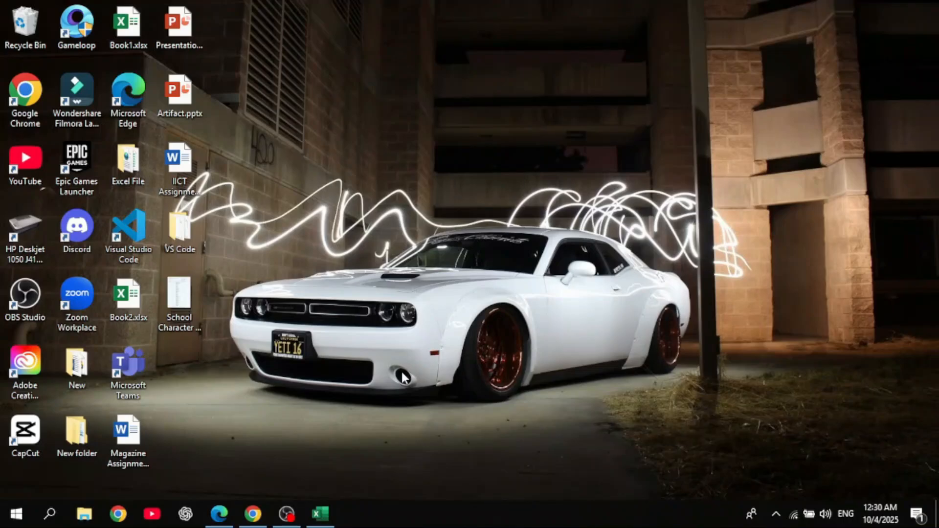
- Enter the formula =B2*C2 in the Laptop Total cell D2
left_click(321, 513)
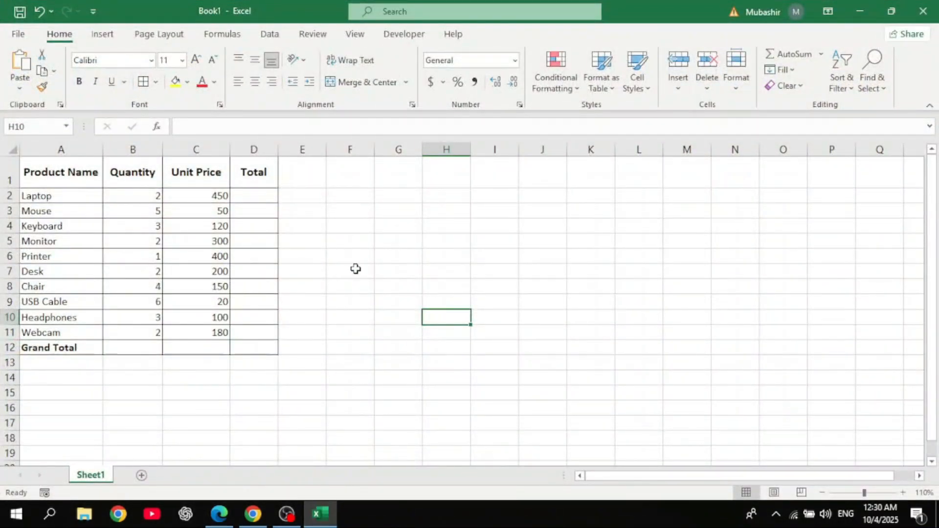
left_click(264, 194)
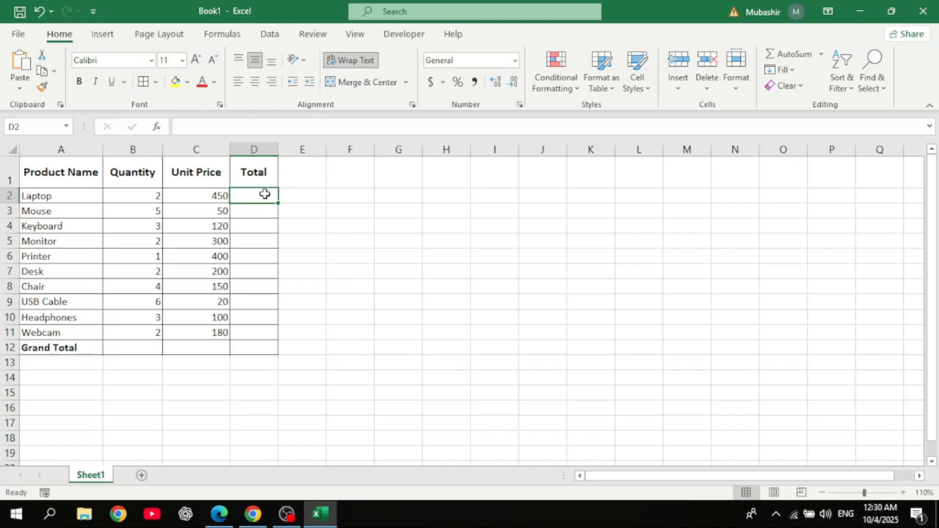
type("=")
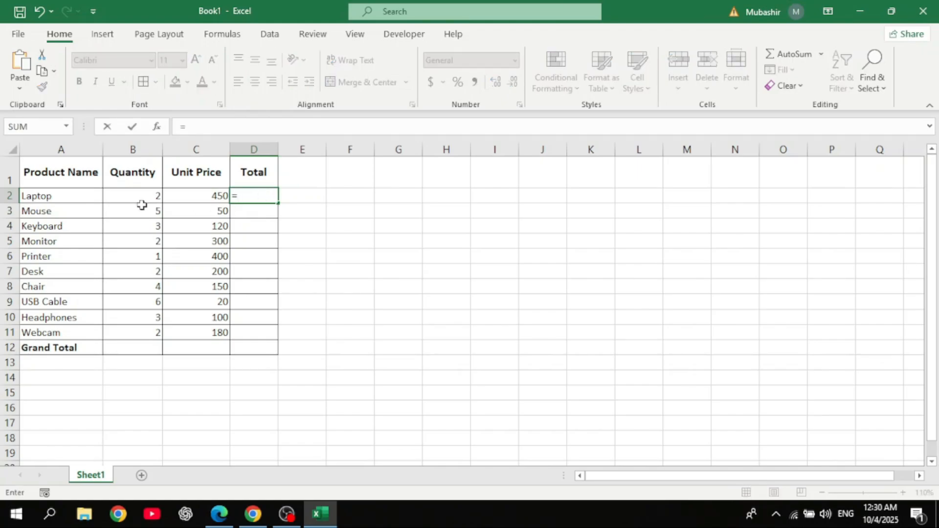
left_click(158, 195)
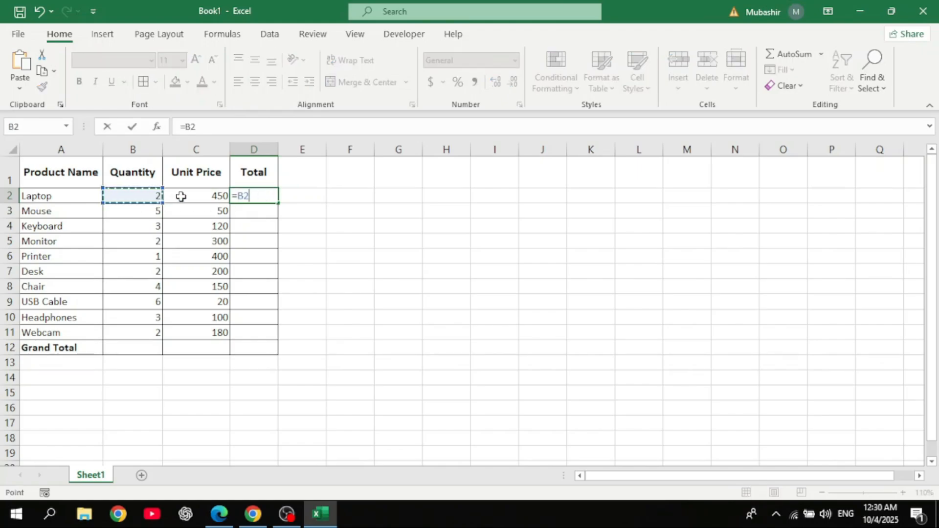
type("*")
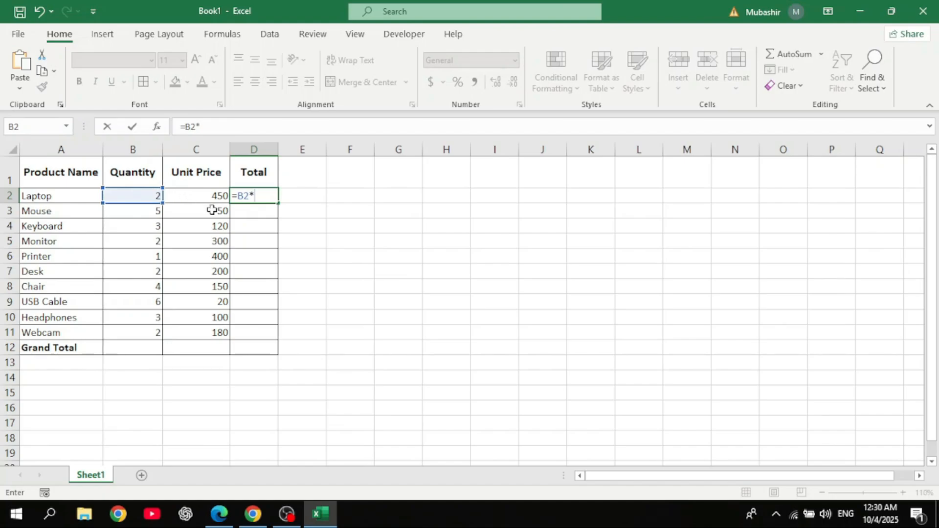
left_click(205, 198)
key("Return")
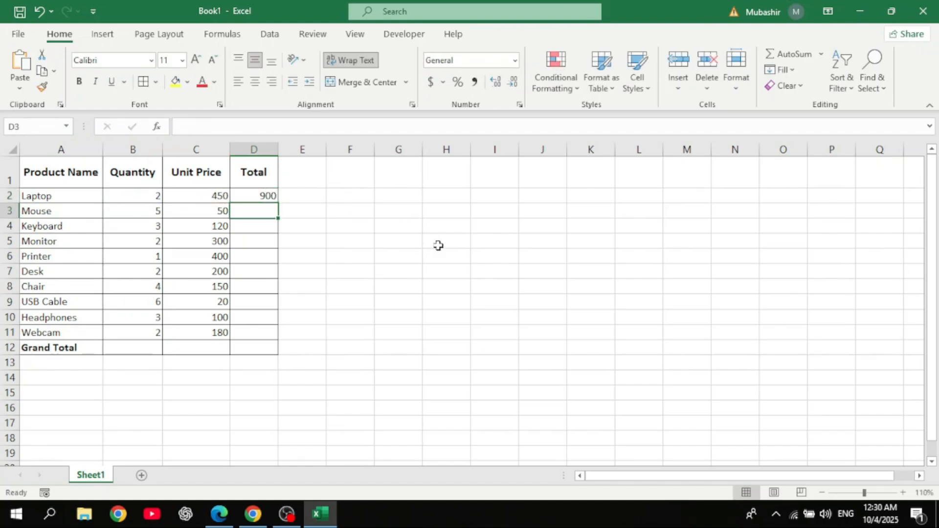
- Fill the Total formula down from D2 through D11
left_click(255, 196)
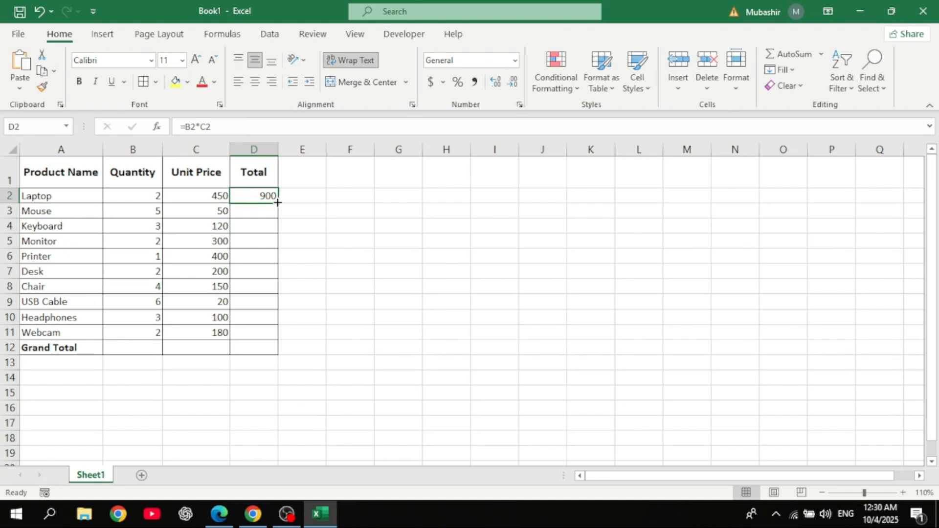
left_click_drag(277, 202, 278, 338)
left_click(407, 305)
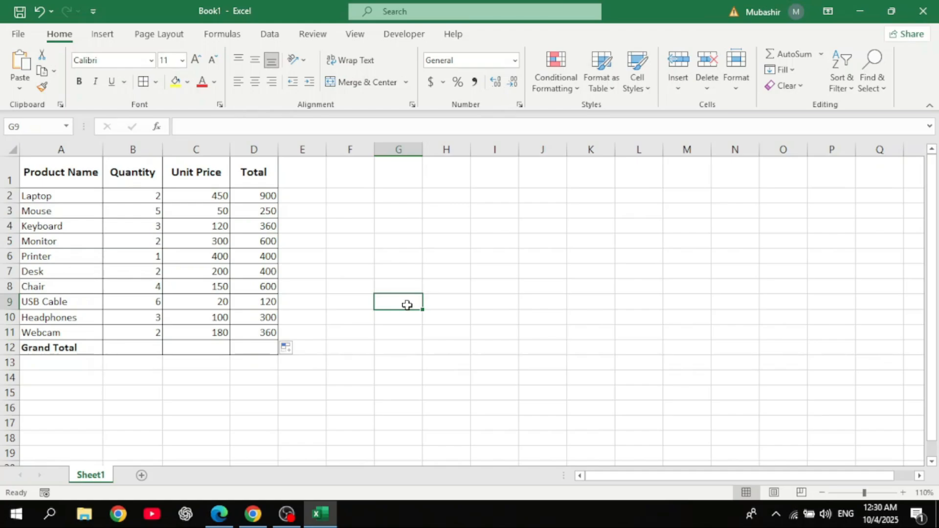
- Enter the Grand Total formula =SUM(D2:D11) in cell D12
double_click(262, 349)
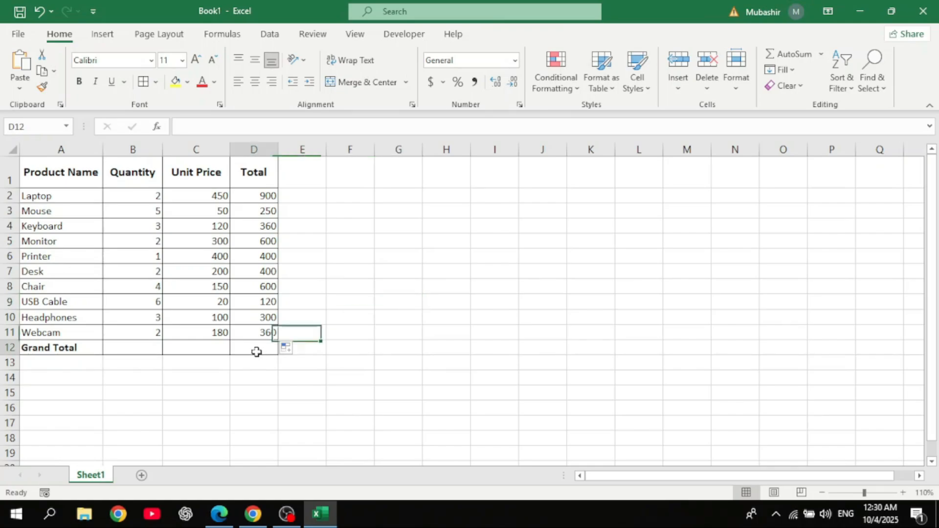
type("=s")
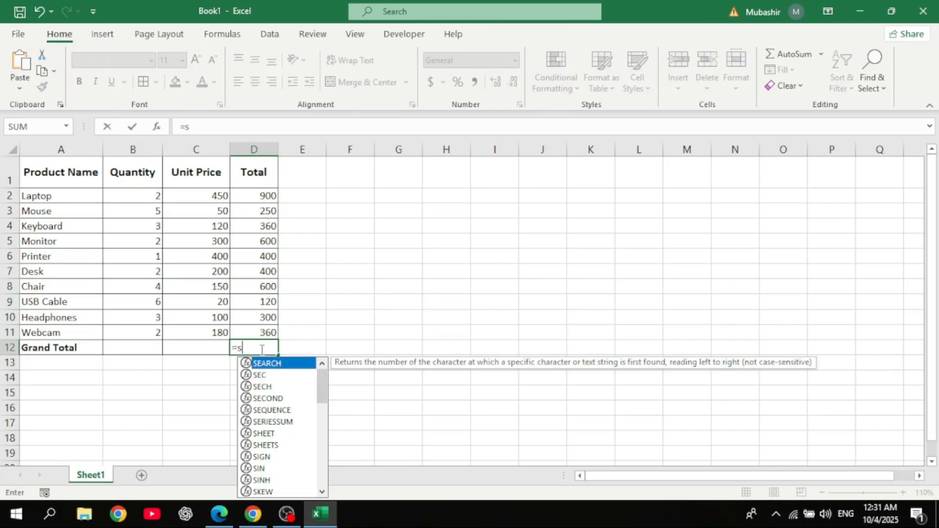
type("um(")
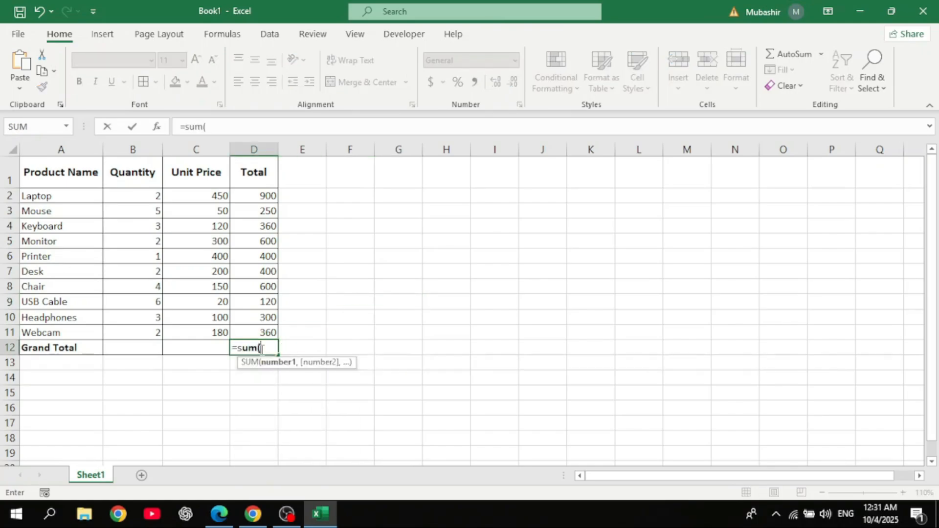
left_click_drag(264, 181, 268, 334)
left_click(350, 211)
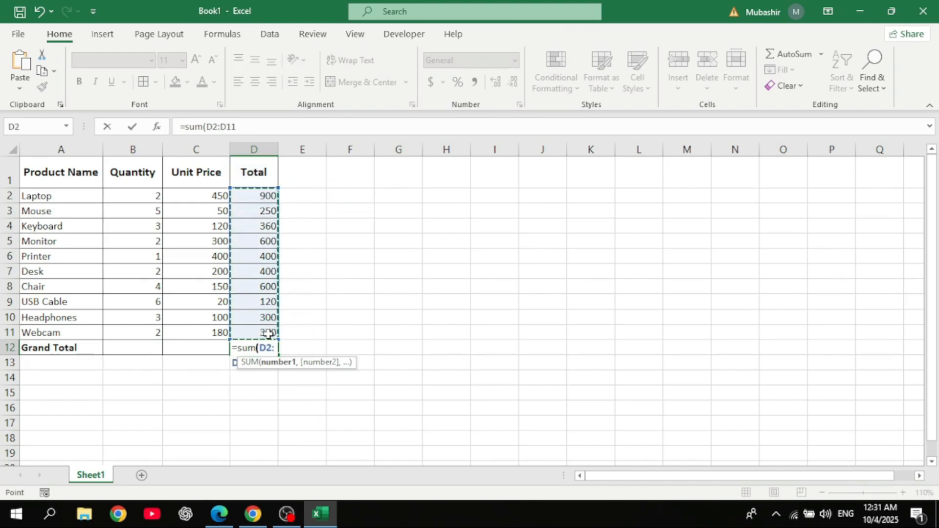
type(")")
key("Return")
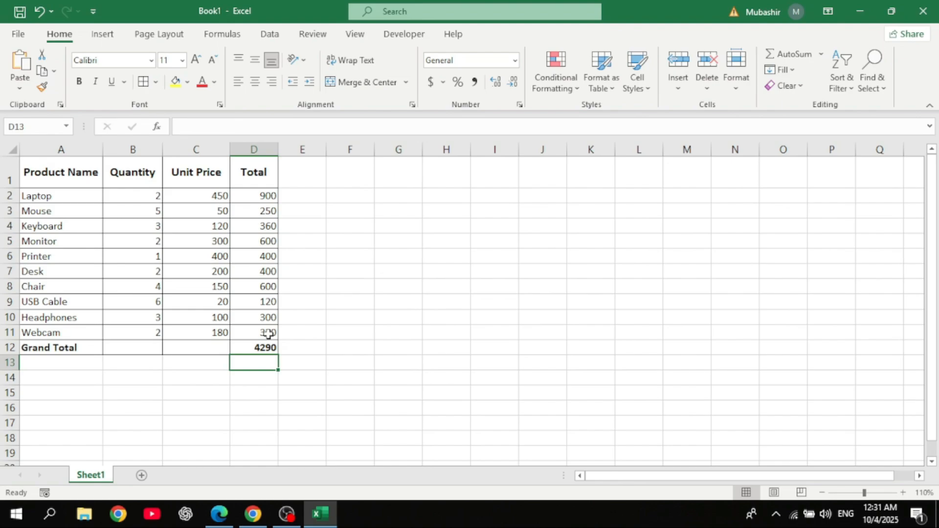
left_click(450, 358)
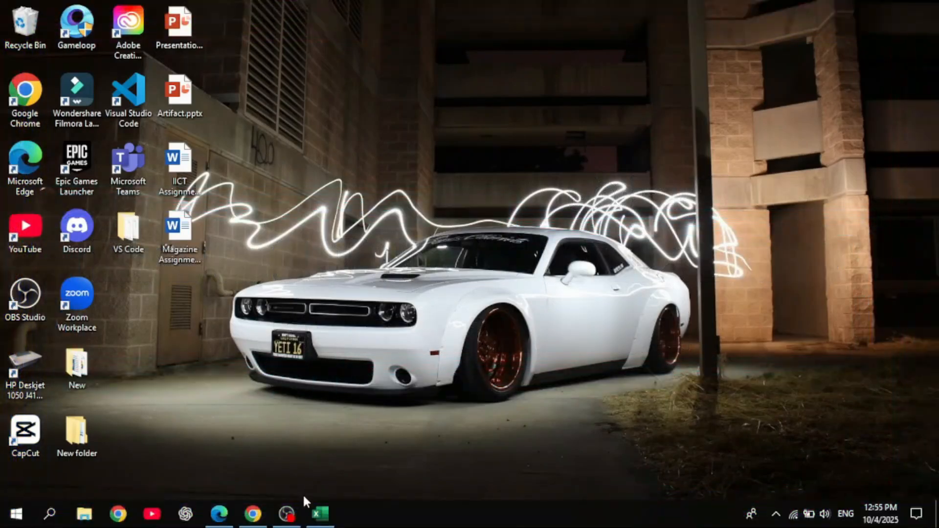
- In the excel_compare_data workbook, move the records in A12:D21 so they start at cell G2
left_click(316, 519)
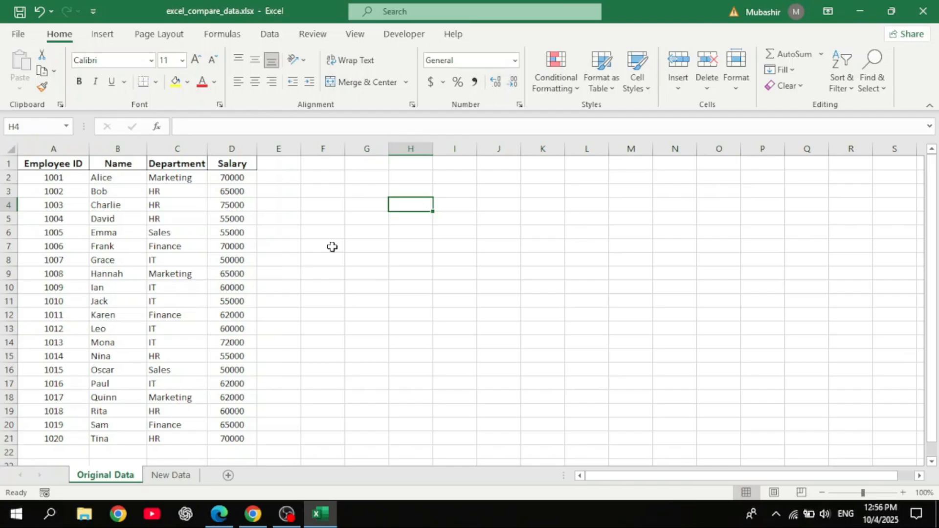
double_click(30, 316)
left_click_drag(408, 318, 409, 323)
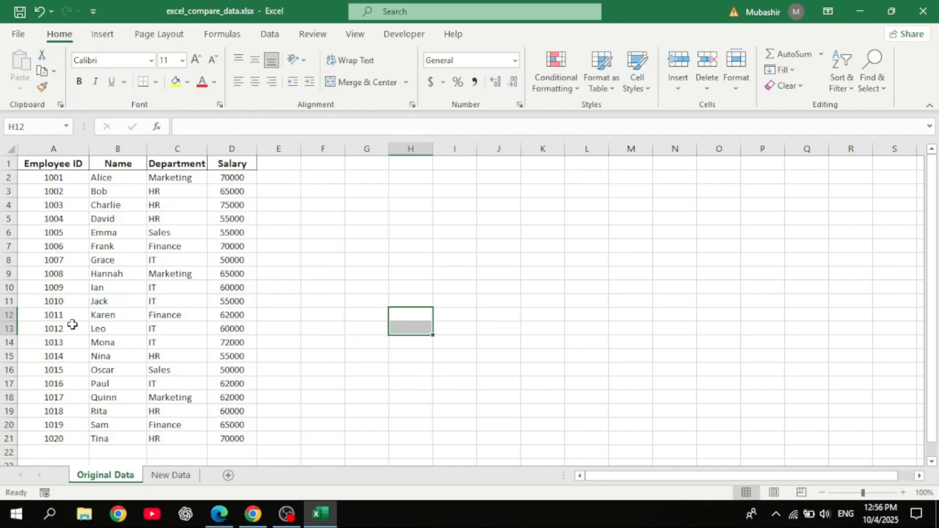
left_click_drag(57, 315, 233, 438)
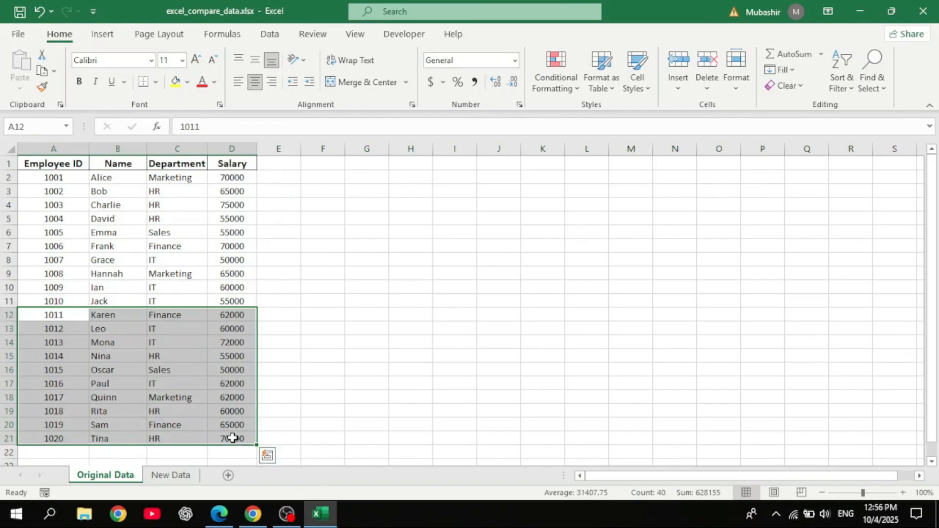
right_click(232, 439)
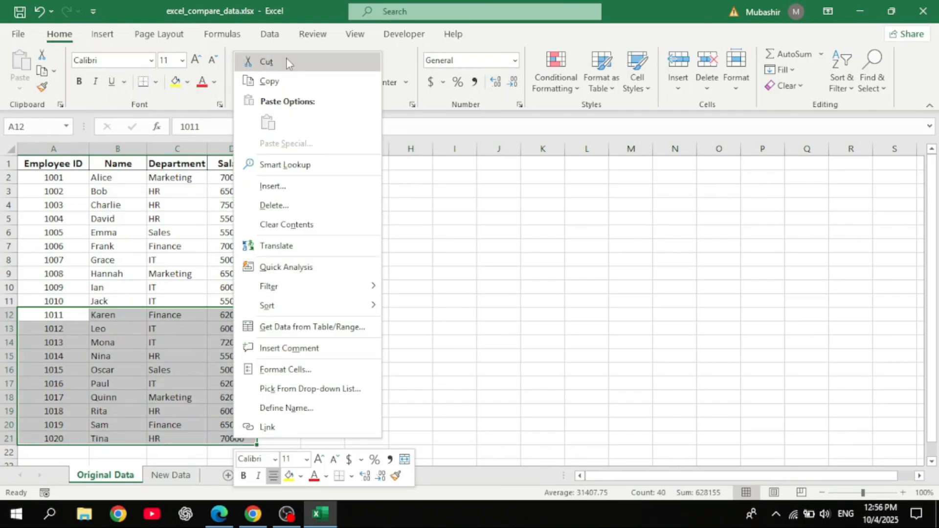
left_click(267, 62)
left_click(362, 182)
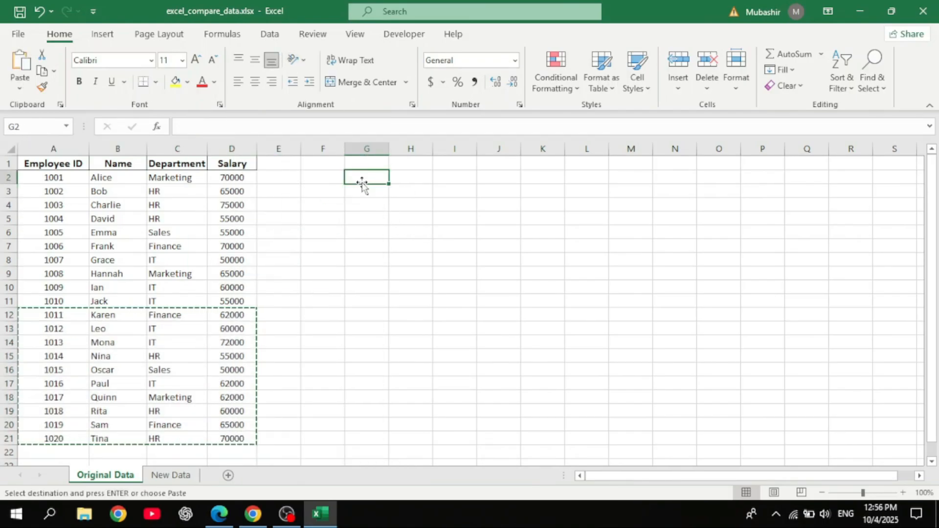
key("ctrl+v")
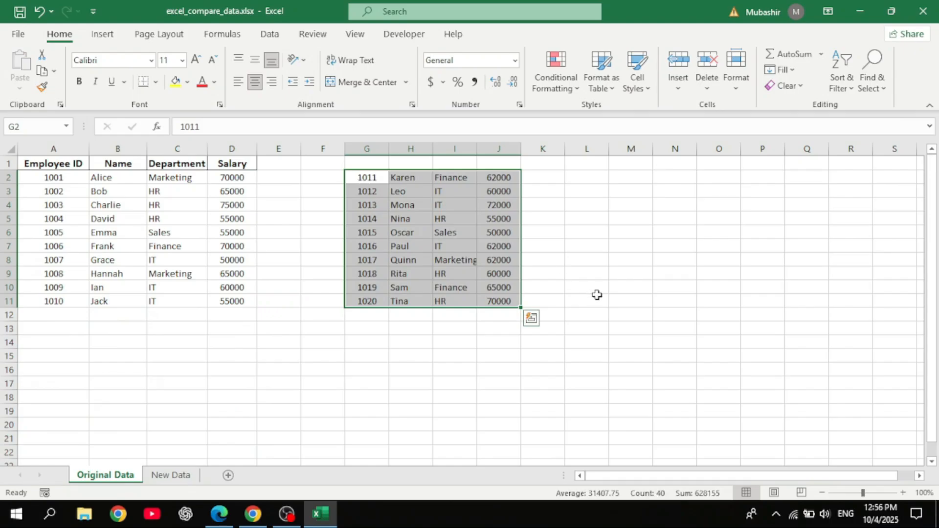
- Add the header row to G1:J1 and widen columns G through J to fit
left_click(597, 295)
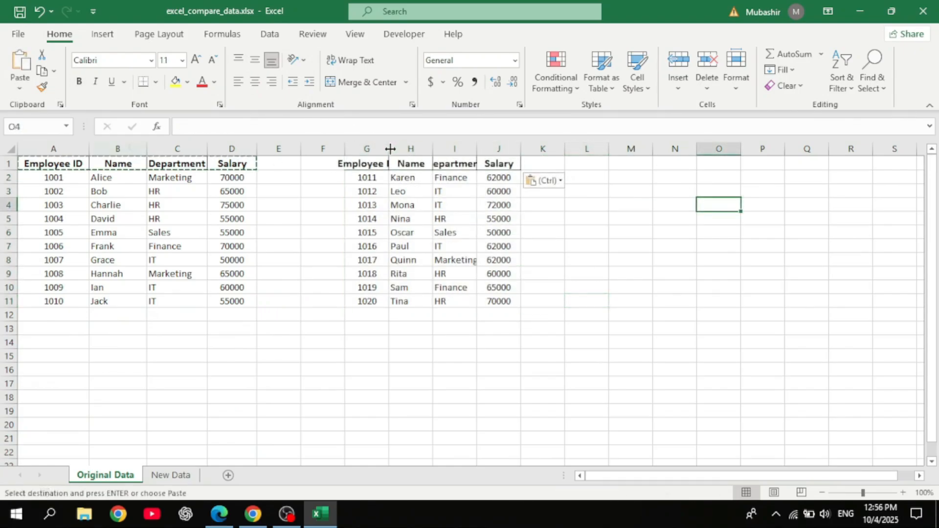
left_click_drag(391, 149, 579, 153)
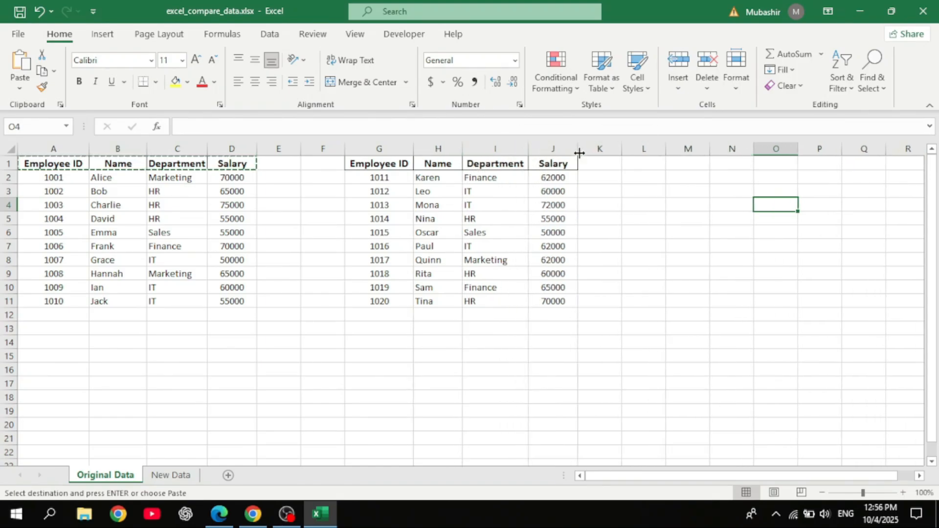
left_click(644, 219)
left_click(644, 247)
key("Escape")
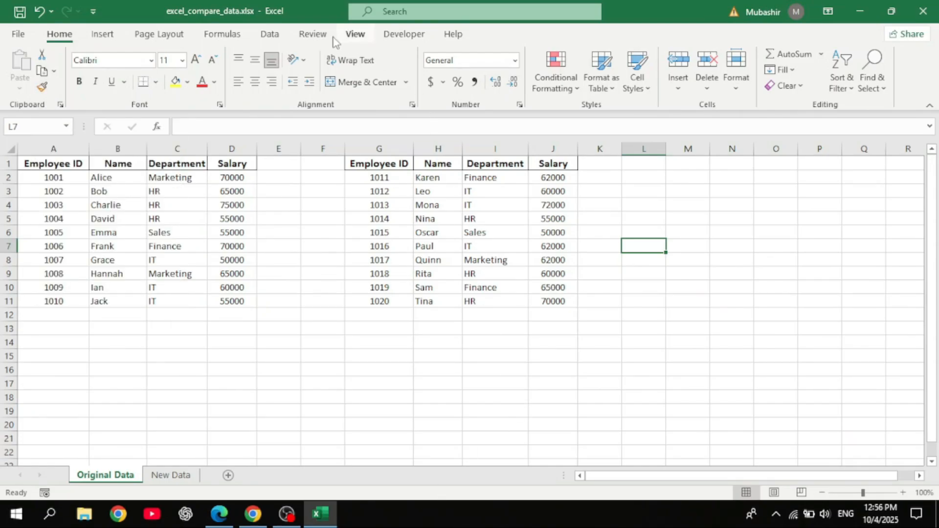
- Freeze the top row of the worksheet
left_click(352, 35)
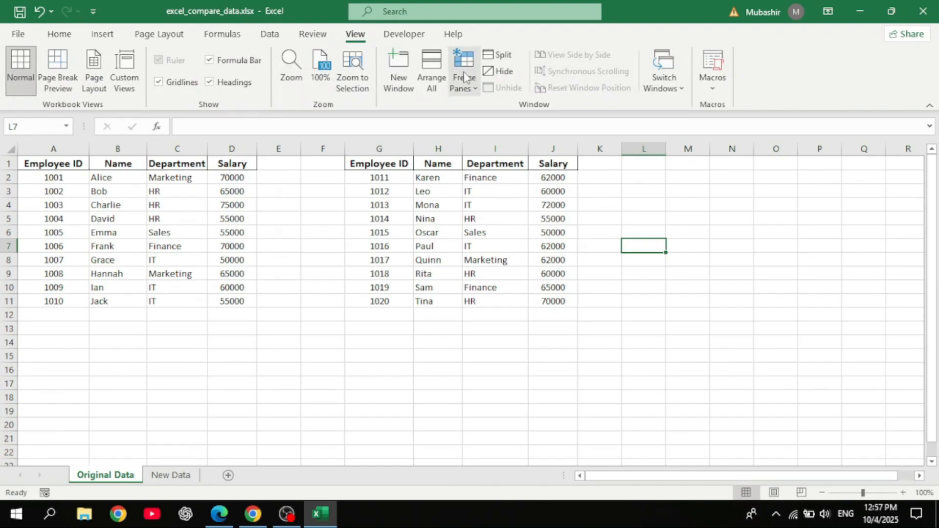
left_click(472, 91)
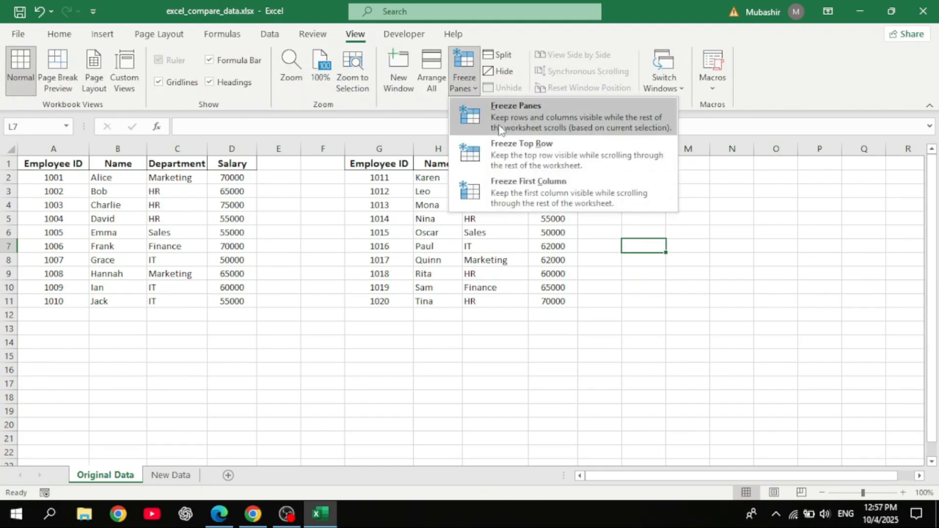
left_click(529, 154)
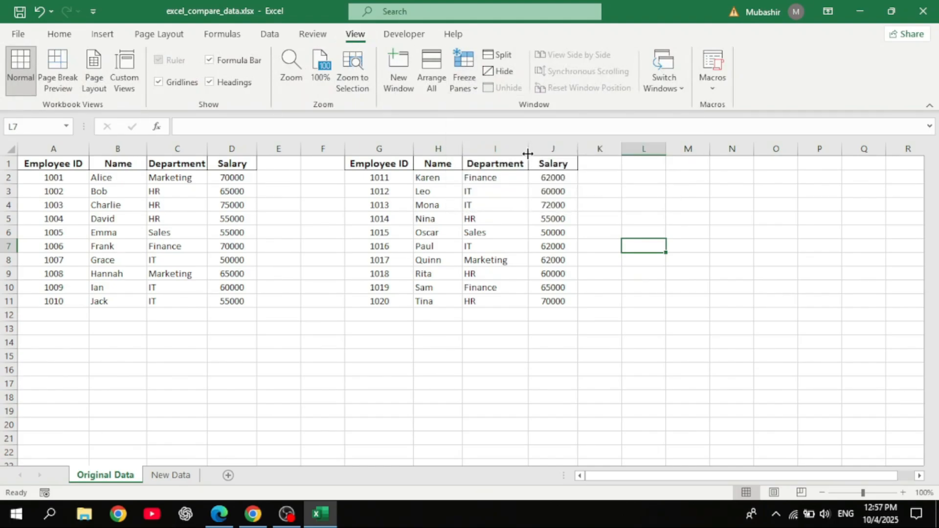
- Scroll the sheet down and back up to check the frozen header row
scroll(872, 231, "down", 3)
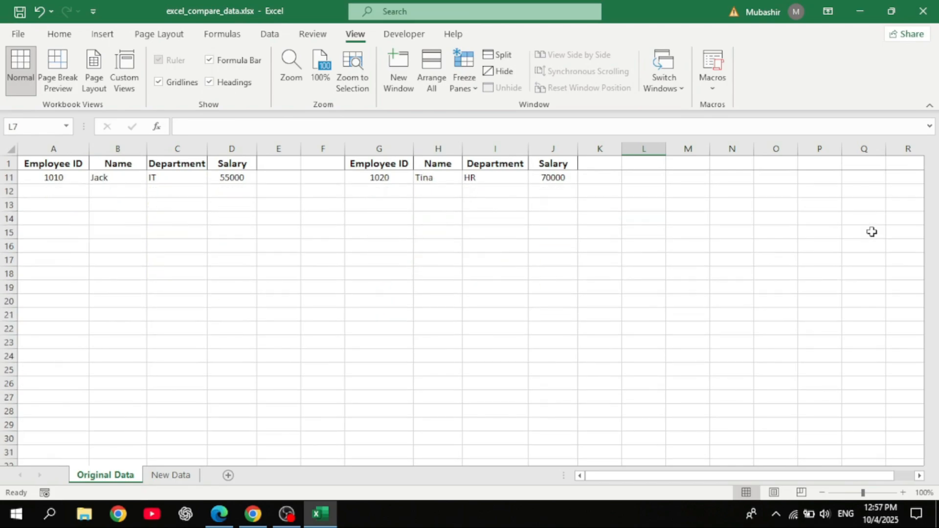
scroll(872, 231, "up", 2)
scroll(872, 231, "down", 2)
scroll(872, 231, "up", 3)
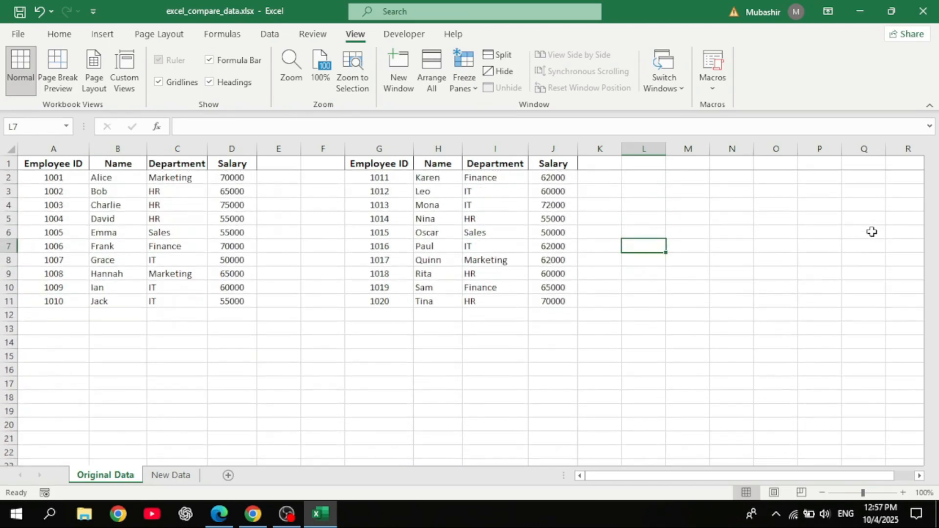
left_click(757, 222)
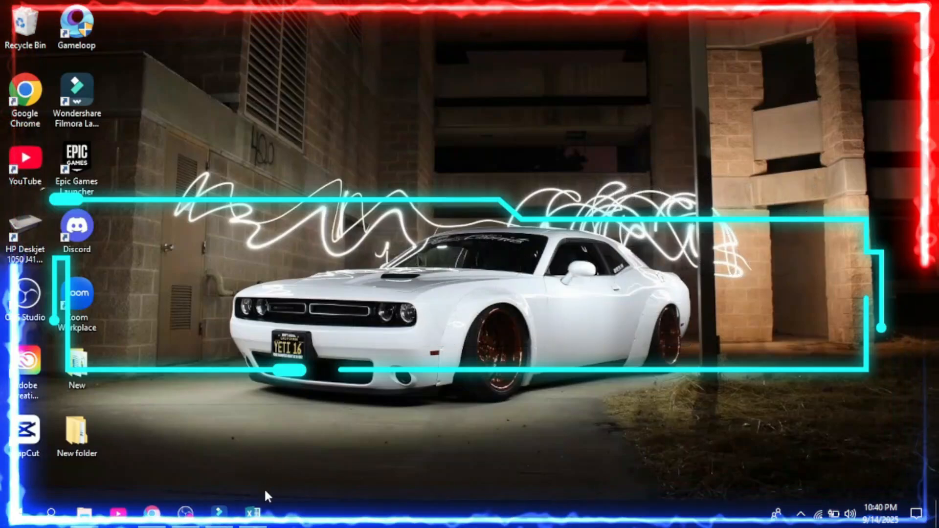
- In the Expiry Date Calculation workbook, enter =EDATE(B3,C3) in the Expiry Date cell D3
left_click(264, 504)
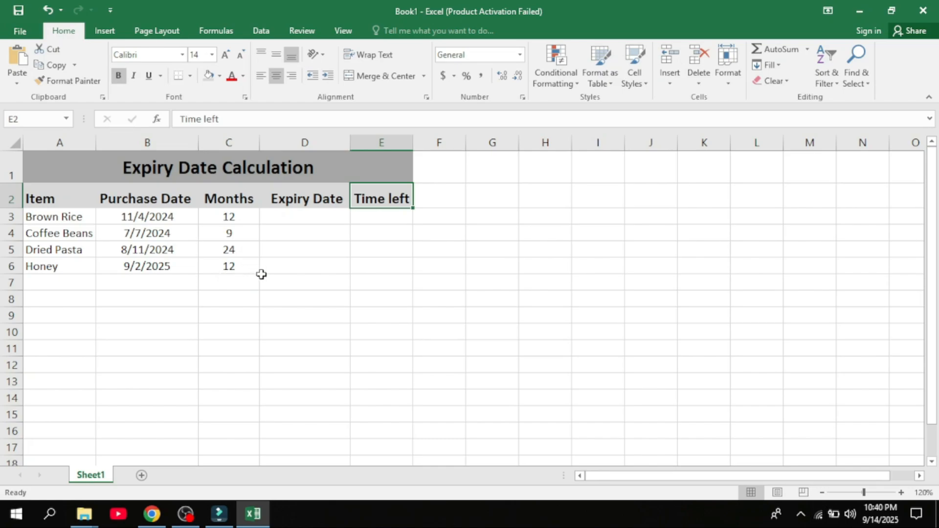
left_click(313, 217)
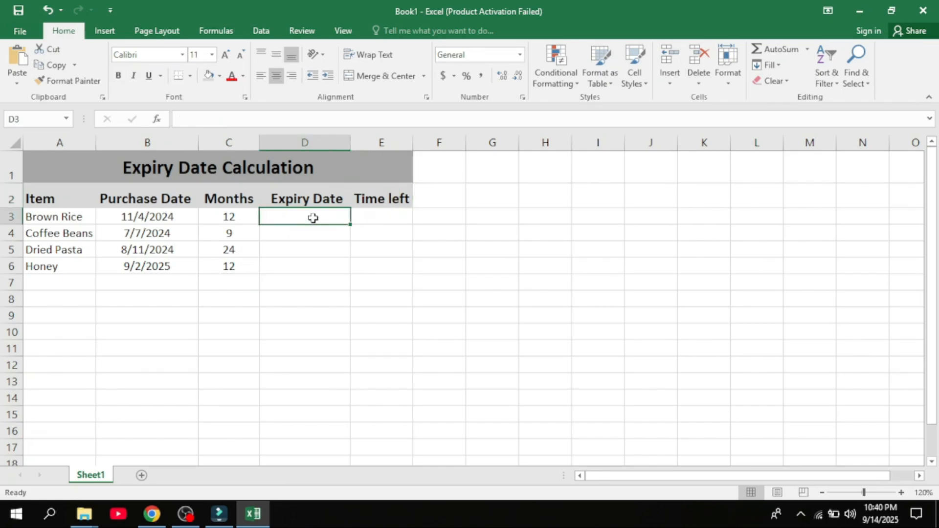
type("=")
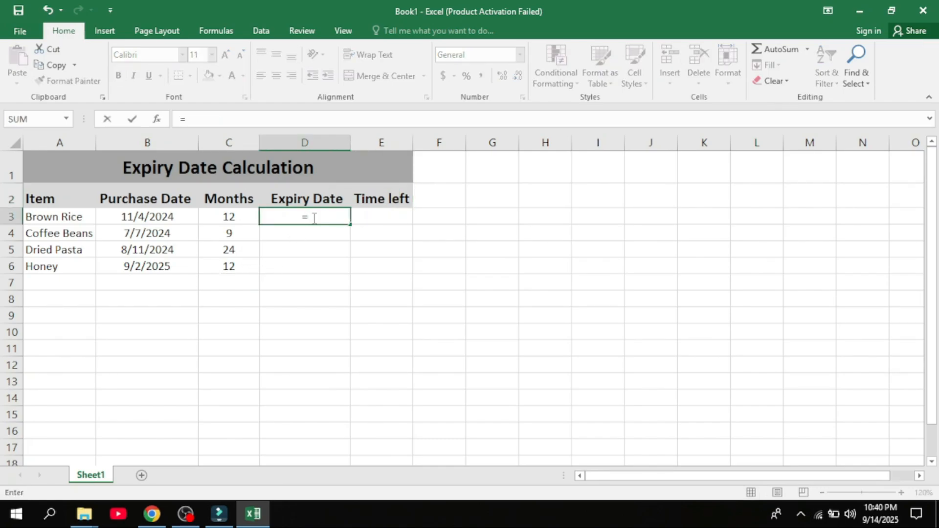
type("edat")
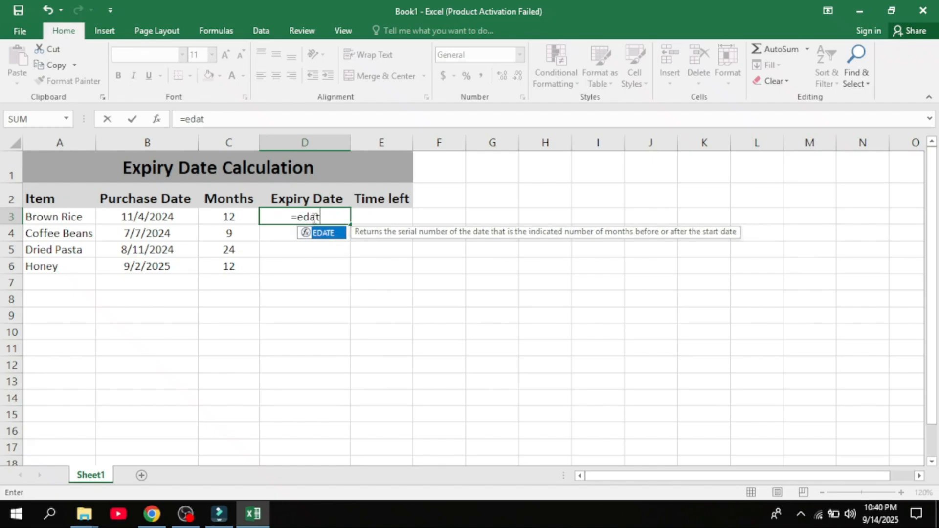
type("e(")
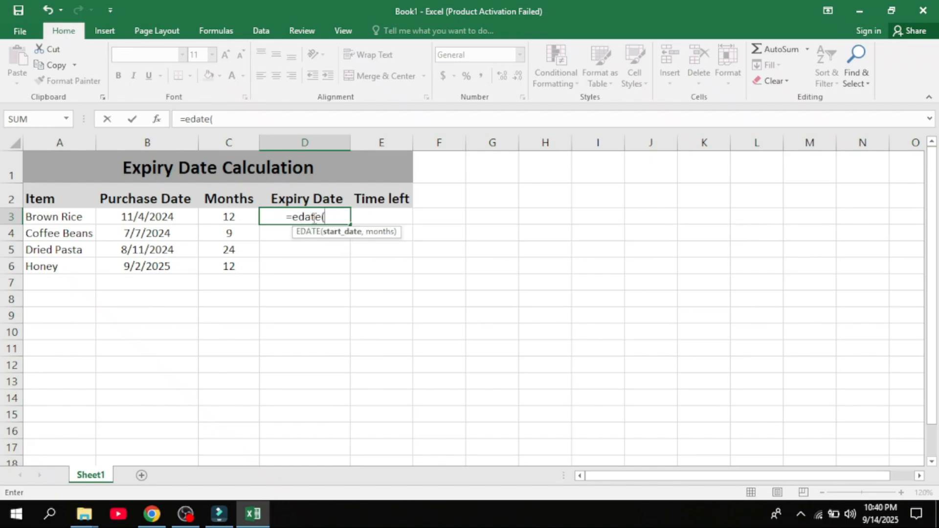
left_click(162, 218)
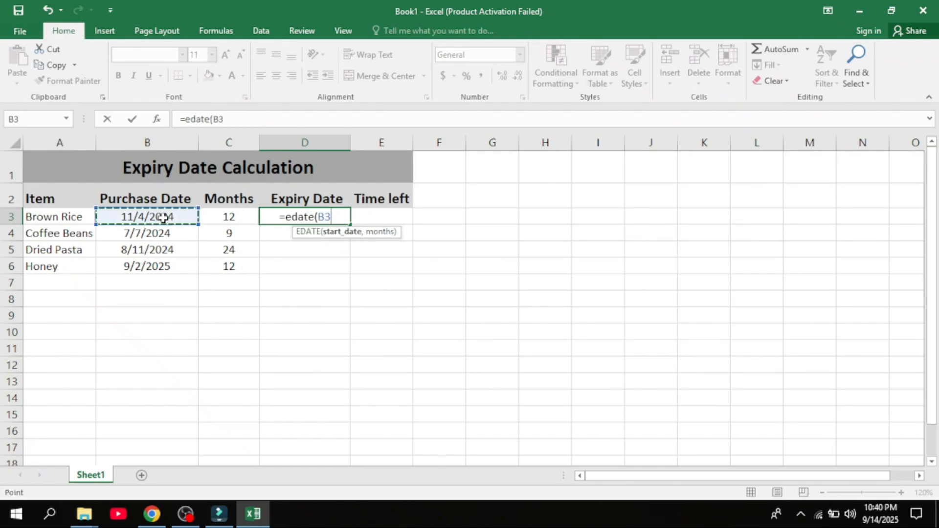
type(",")
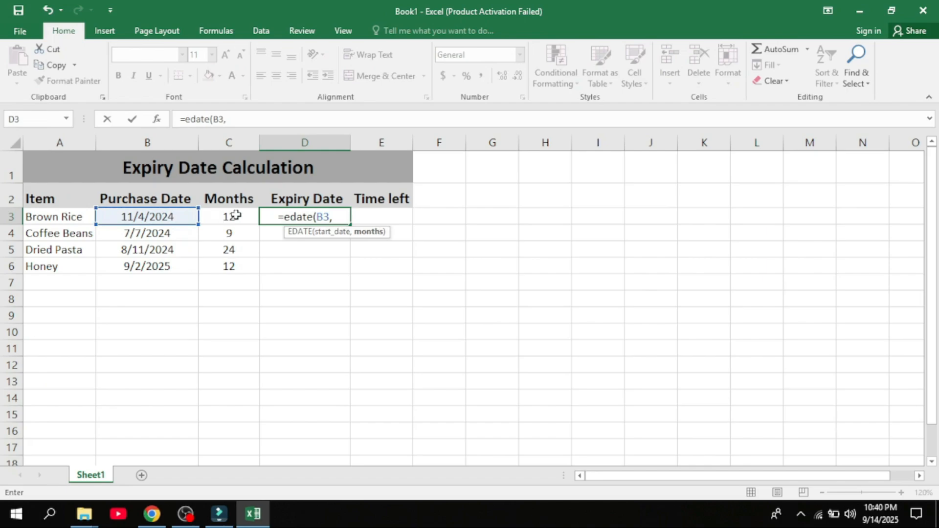
left_click(236, 215)
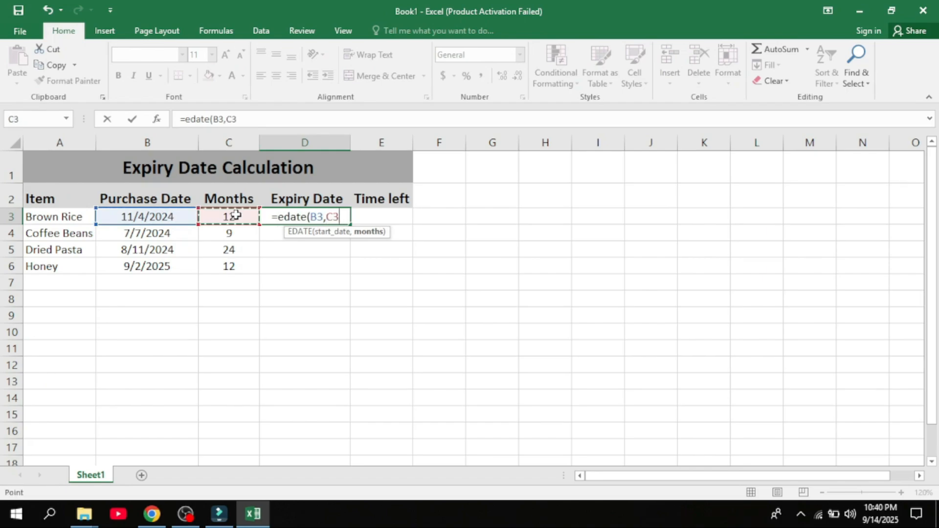
type(")")
key("Return")
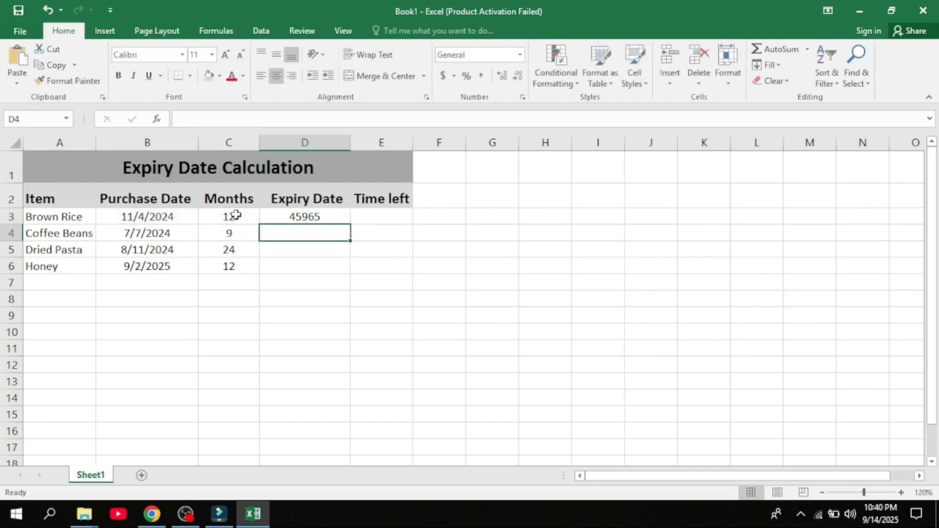
- Format D3 as Short Date and fill the expiry formula down through D6
left_click(320, 222)
left_click(520, 54)
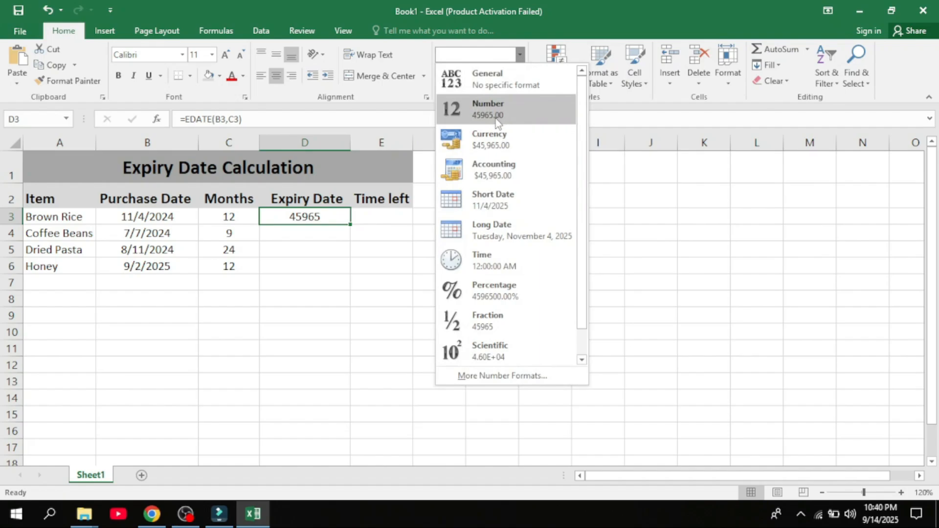
left_click(494, 200)
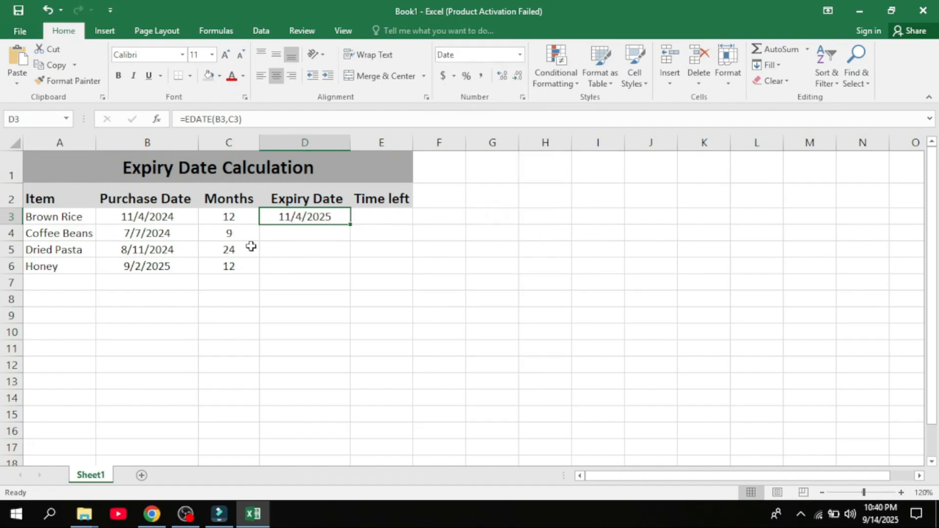
left_click_drag(344, 220, 346, 270)
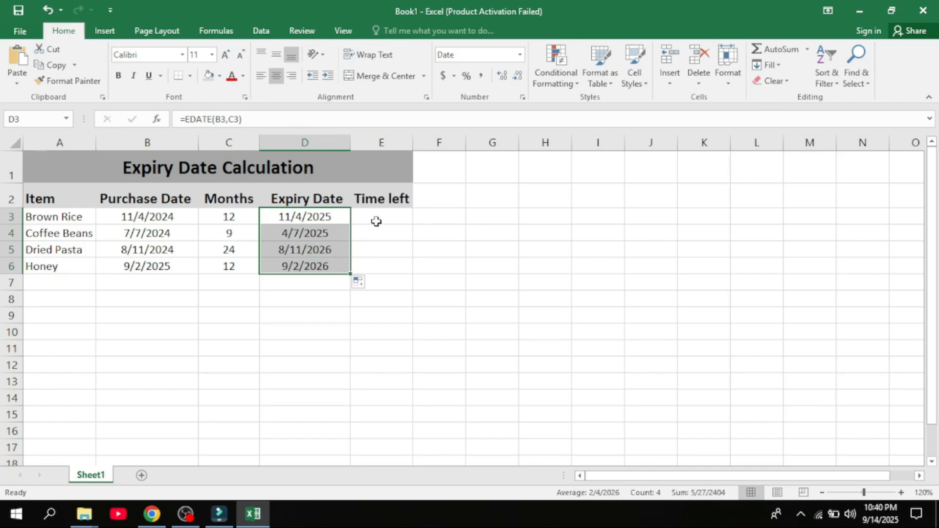
- In the Time left cell E3, enter the formula =D3-TODAY()
left_click(377, 221)
double_click(392, 215)
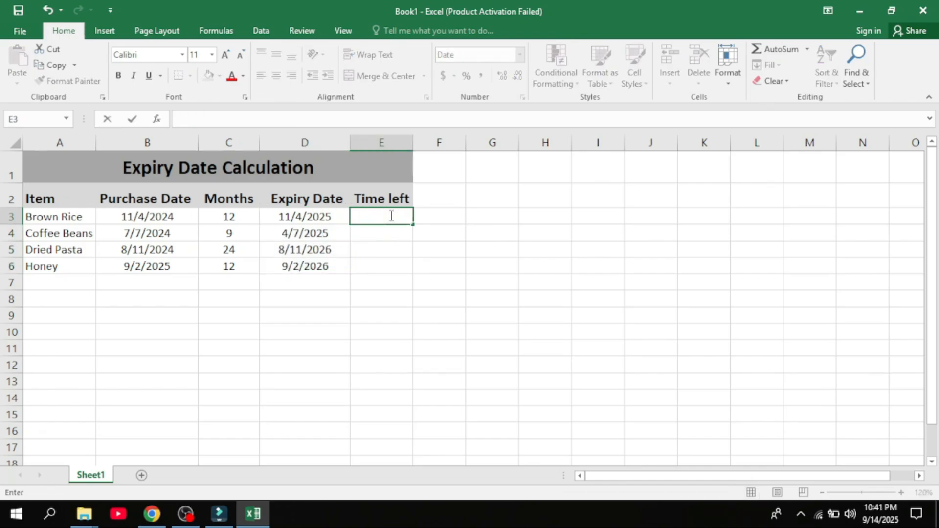
type("=")
left_click(326, 216)
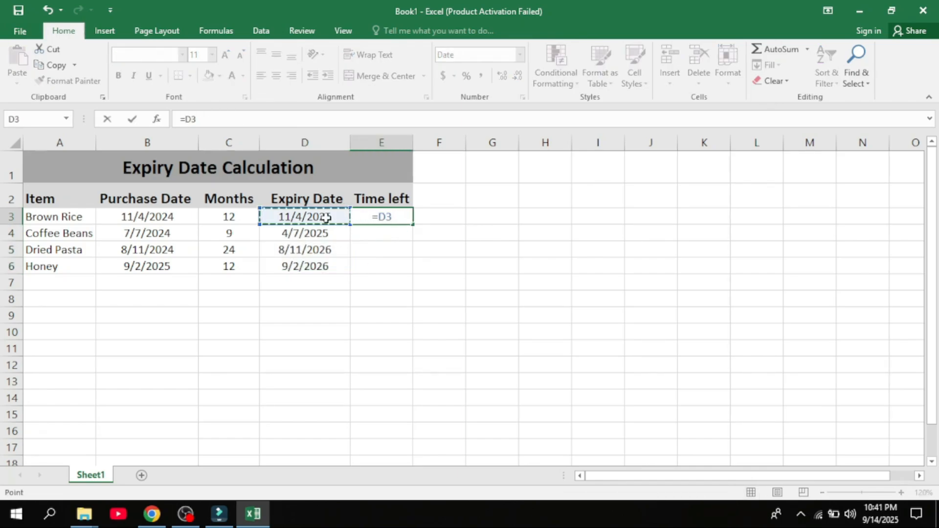
type("-to")
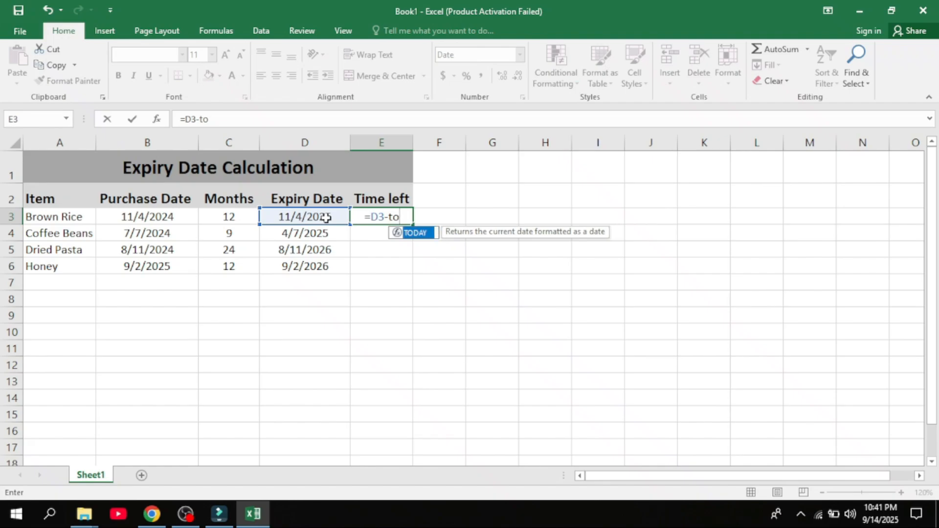
type("day")
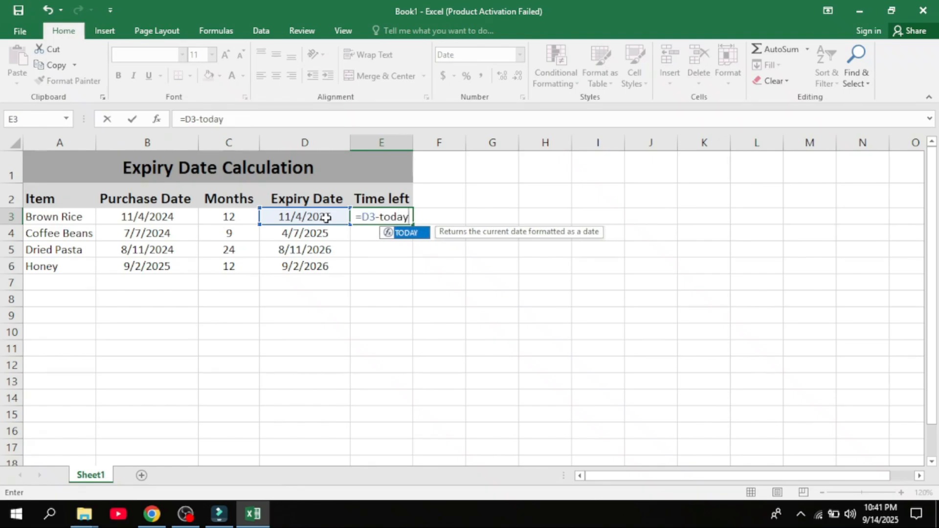
type("()")
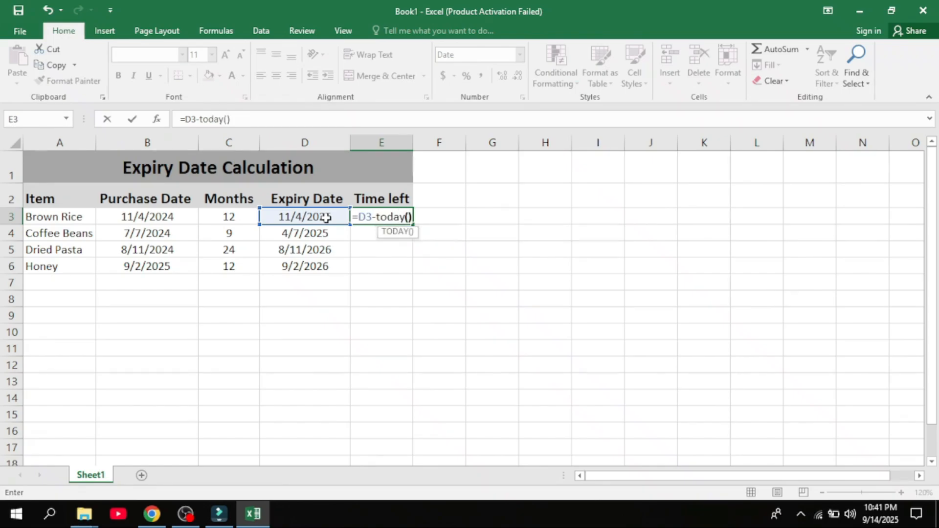
key("Return")
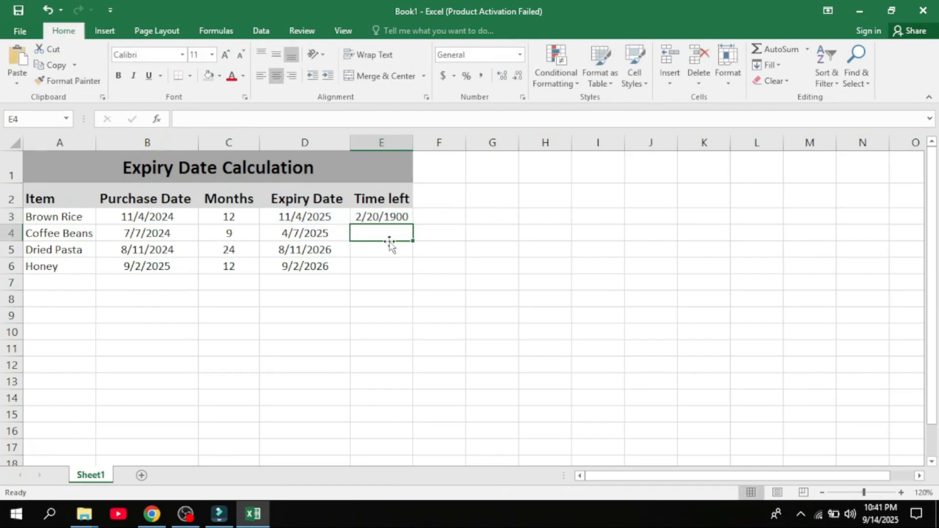
- Format E3 as Number and fill the Time left formula down through E6
left_click(389, 220)
left_click(520, 55)
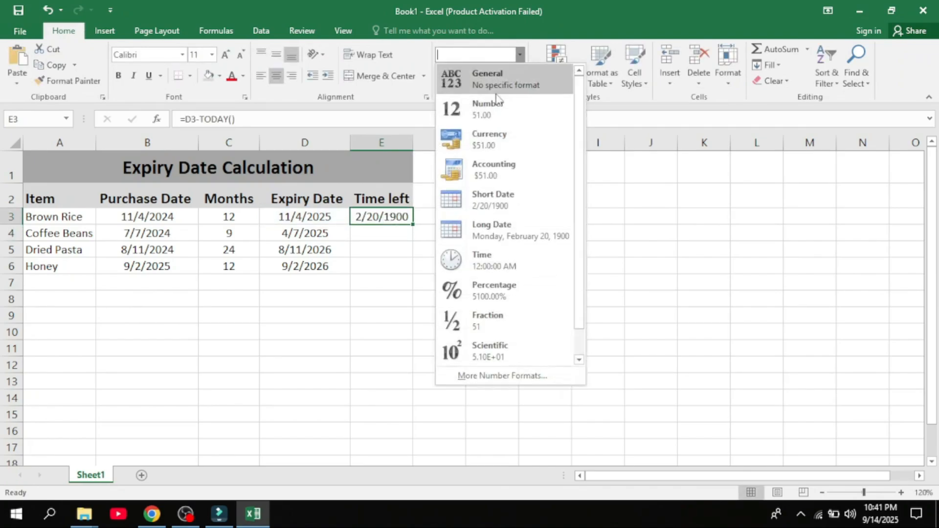
left_click(484, 103)
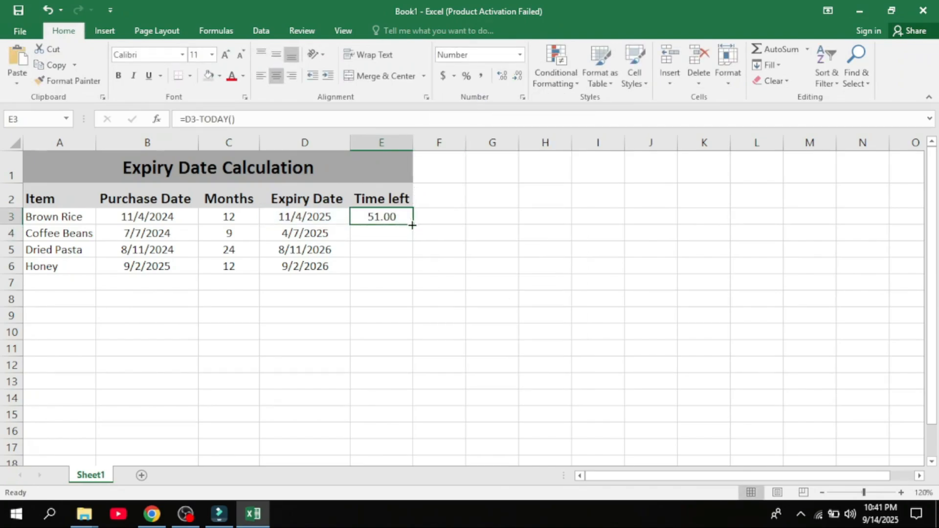
left_click_drag(412, 225, 413, 274)
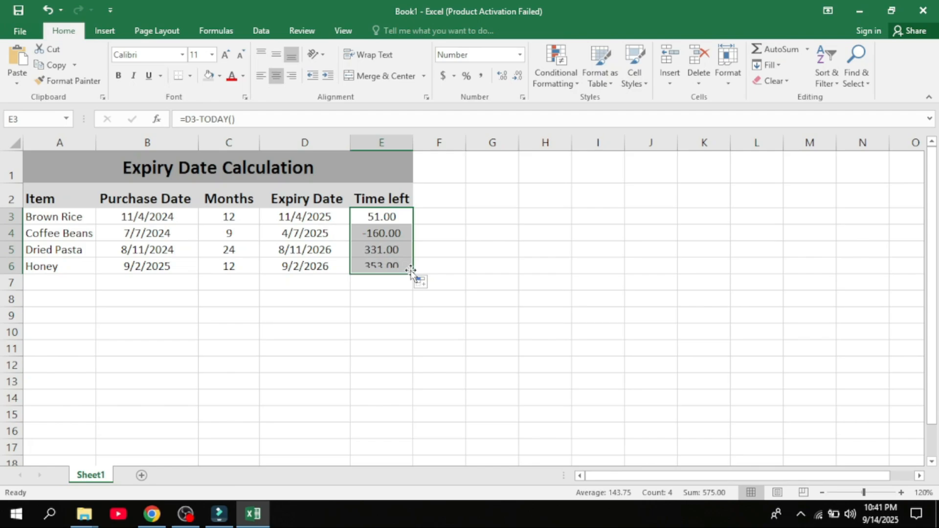
left_click(450, 250)
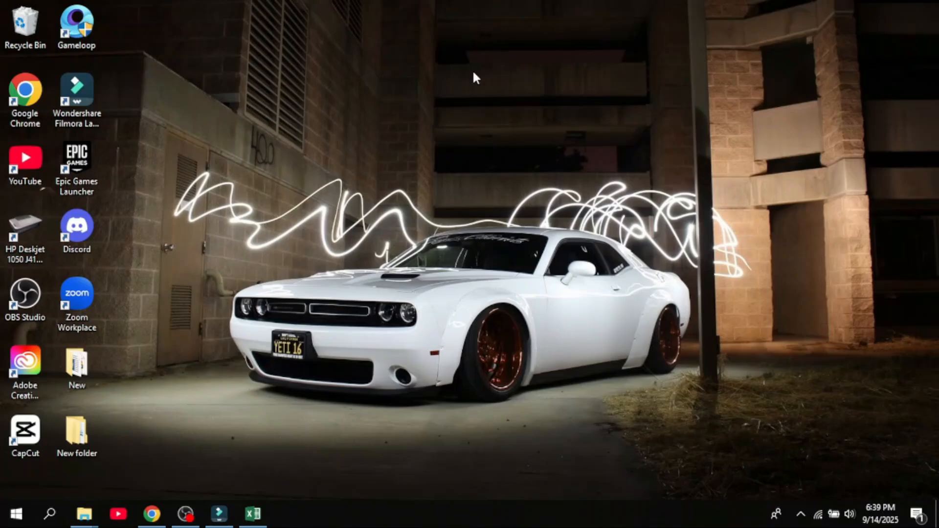
- In the cookie price workbook, enter =VLOOKUP(D2,A2:B9,2,FALSE) in the Price cell E2
left_click(254, 516)
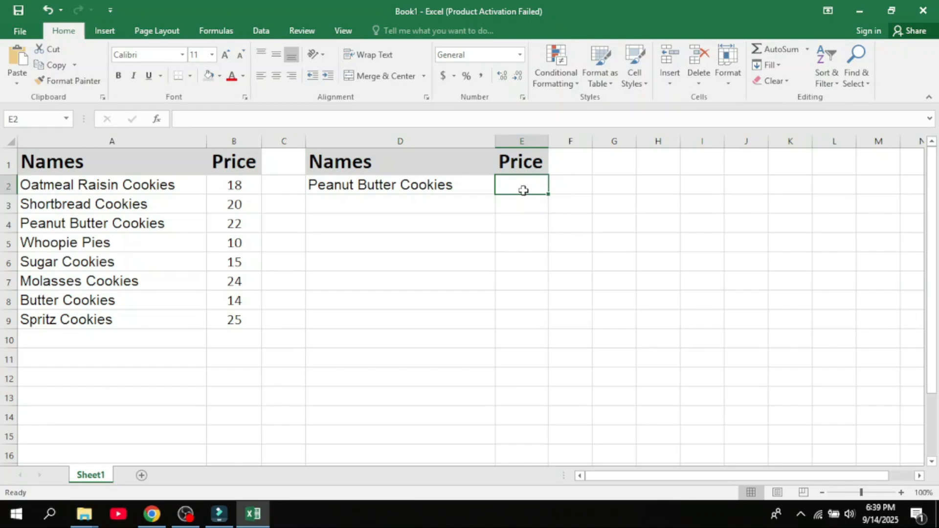
type("=")
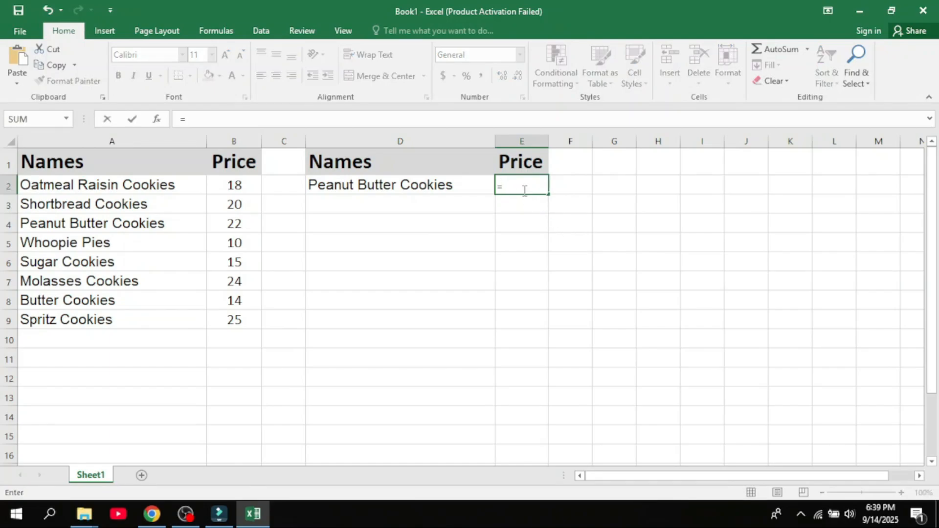
type("VLOOKUP")
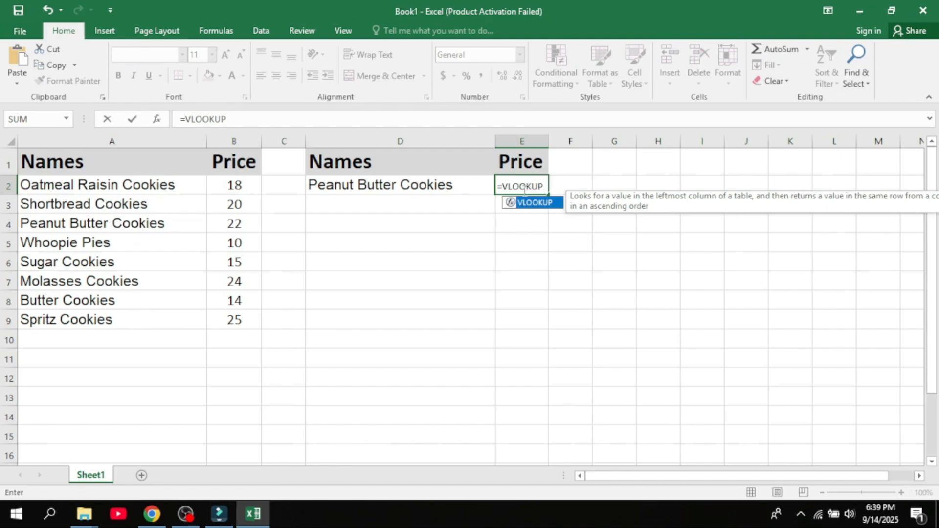
type("(")
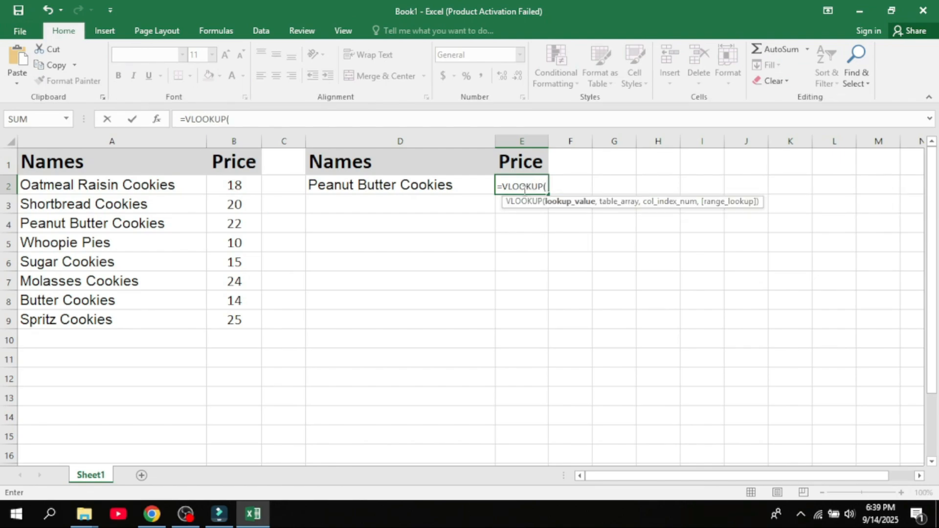
left_click(399, 189)
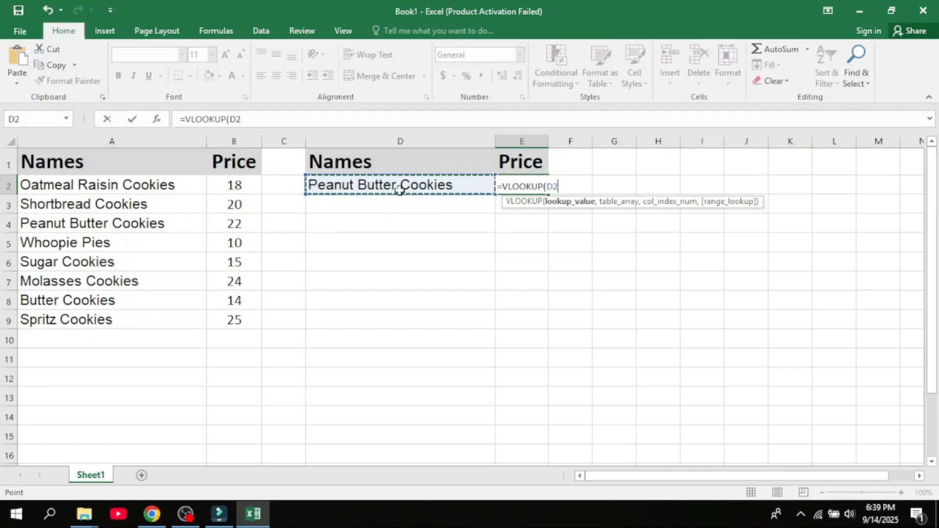
type(",")
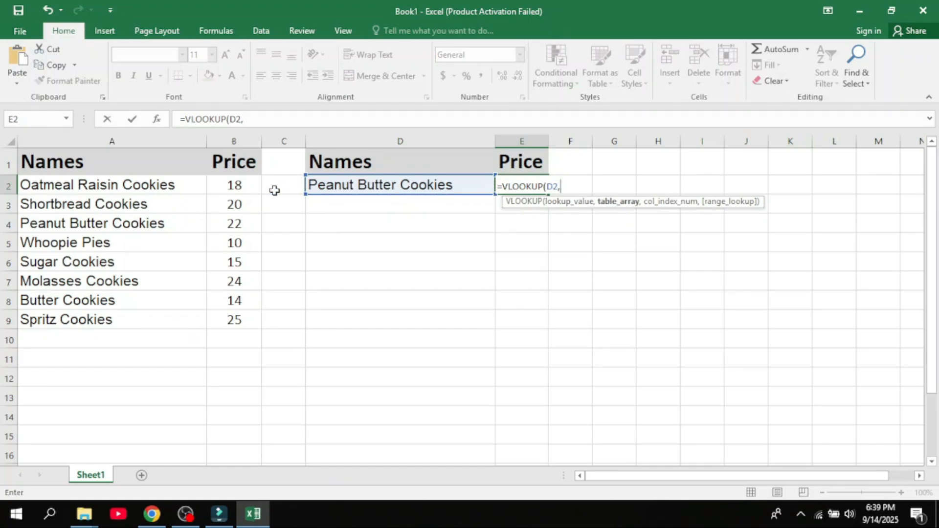
left_click_drag(20, 184, 240, 328)
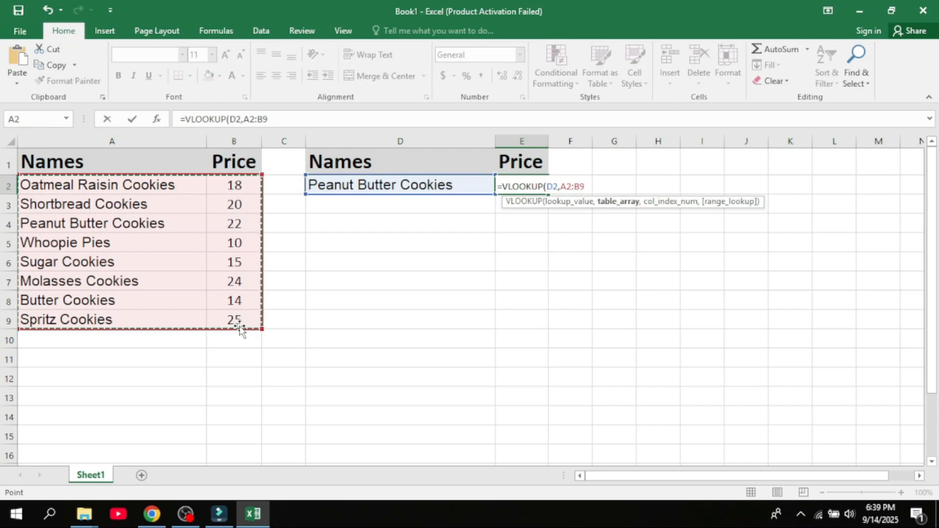
type(",2")
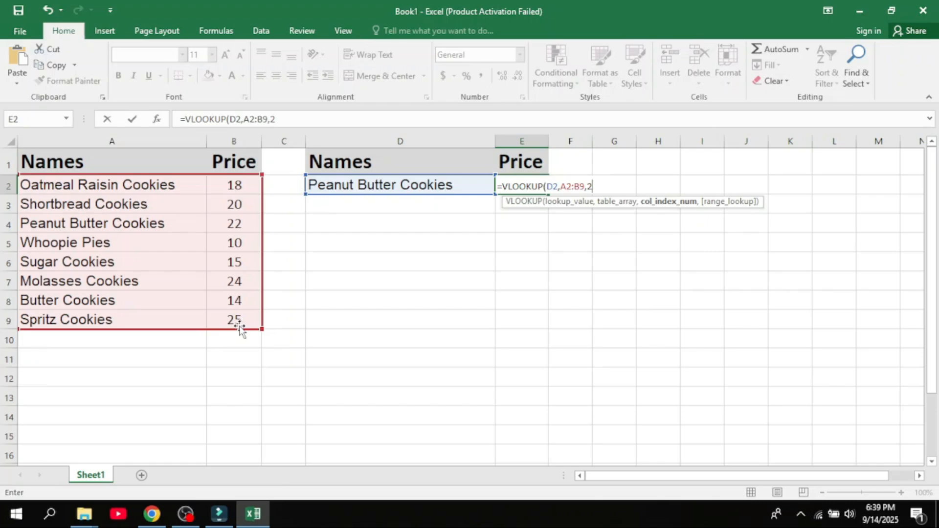
type(",")
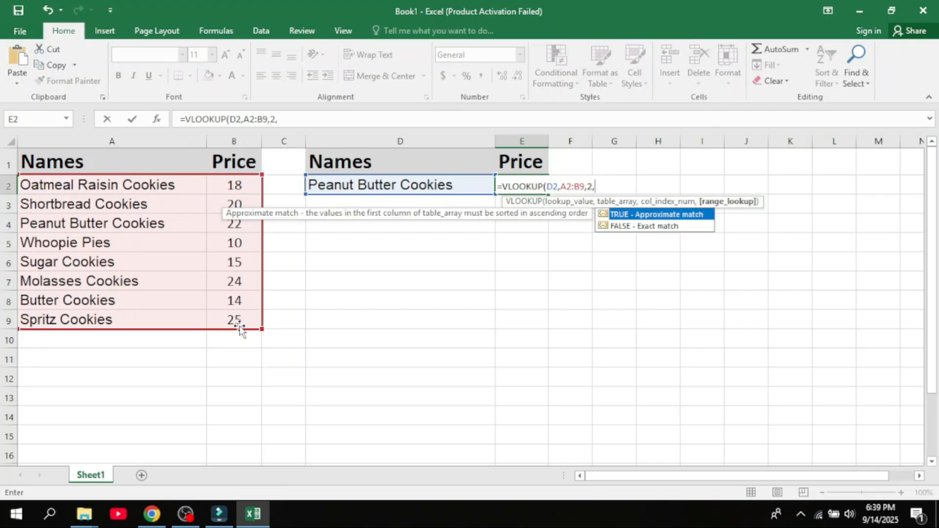
type("FALSE)")
key("Return")
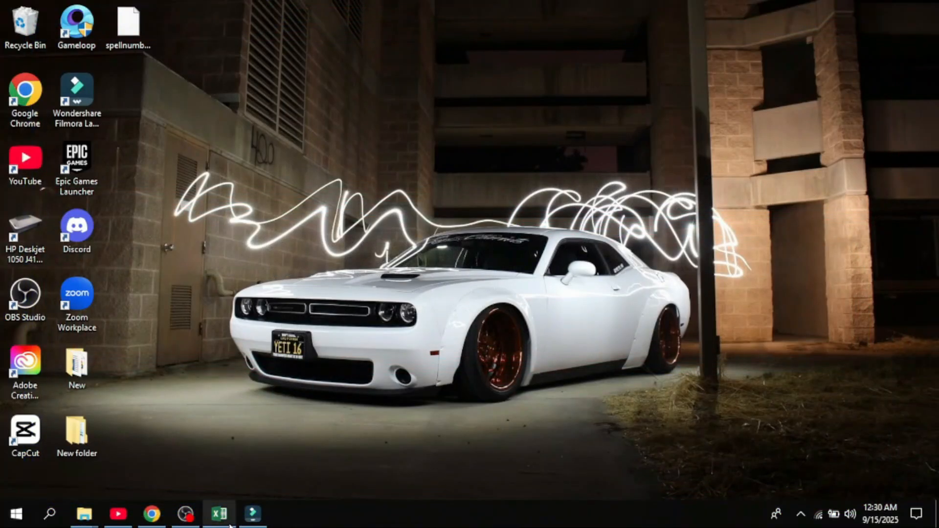
- In the random_orders workbook, insert a PivotTable from the order data A1:F20 placed at H3 on the existing sheet
left_click(220, 514)
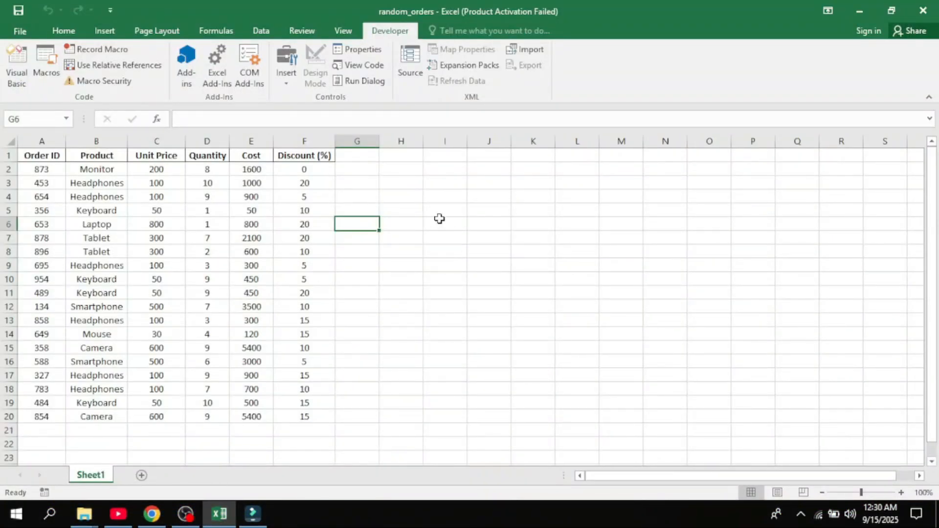
left_click(409, 181)
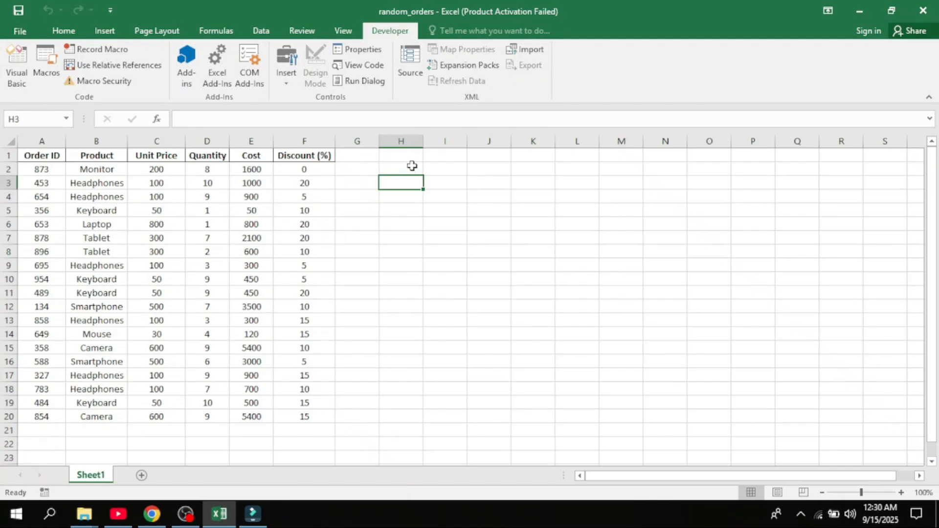
left_click(344, 34)
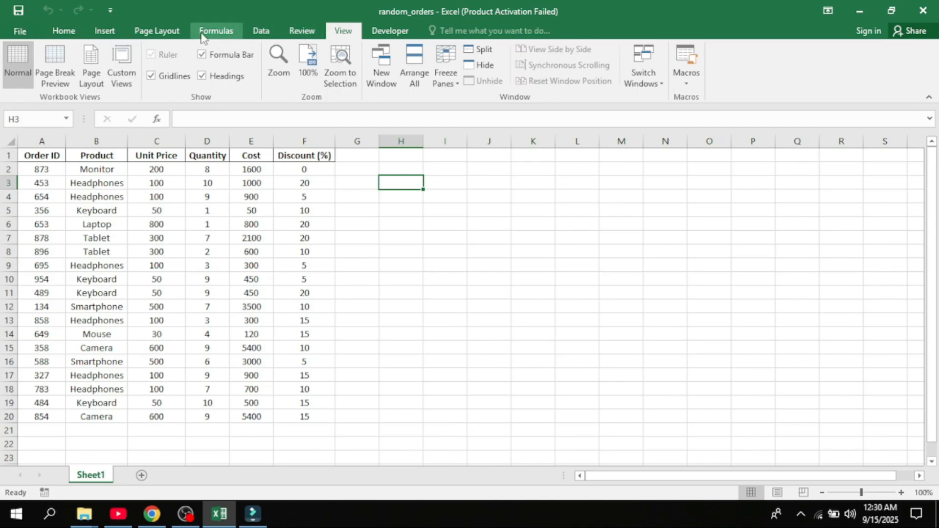
left_click(103, 31)
left_click(19, 69)
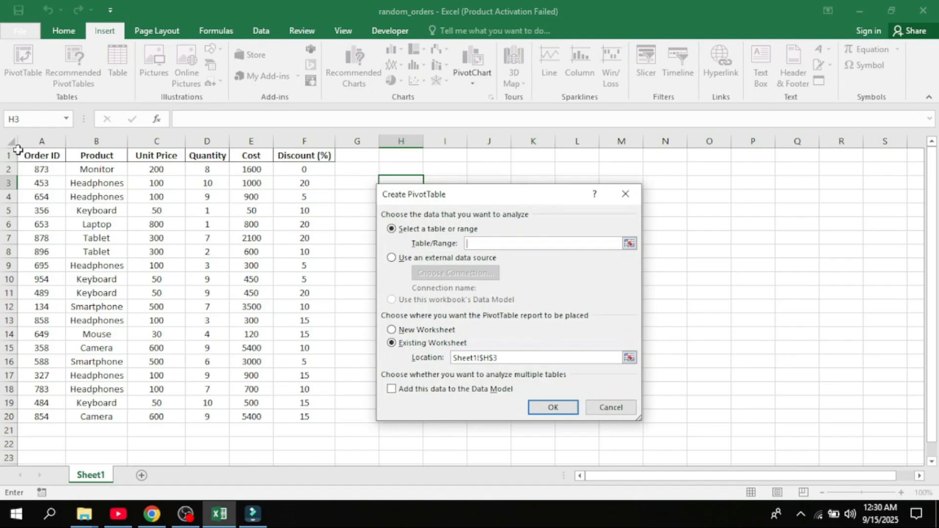
left_click_drag(19, 151, 300, 416)
left_click(557, 406)
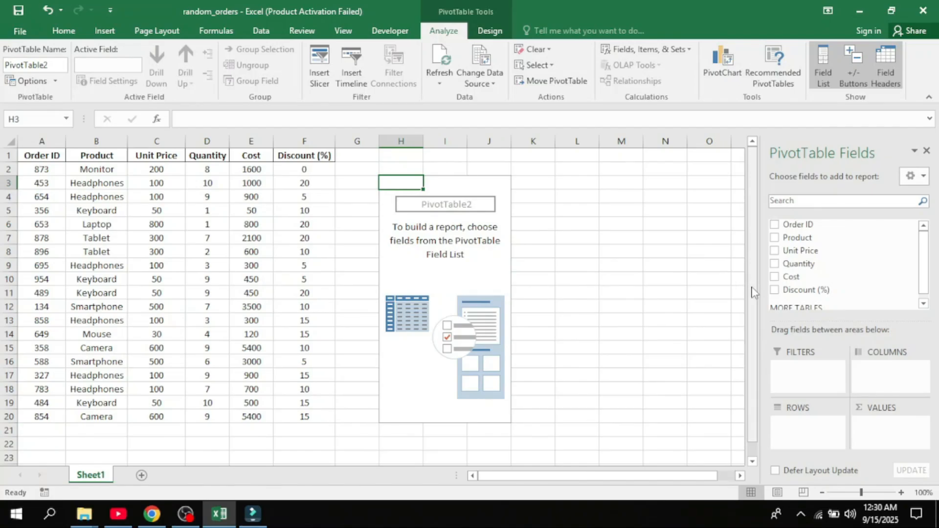
- Add Order ID and Quantity to the PivotTable, moving Order ID from Values into Rows
left_click(774, 225)
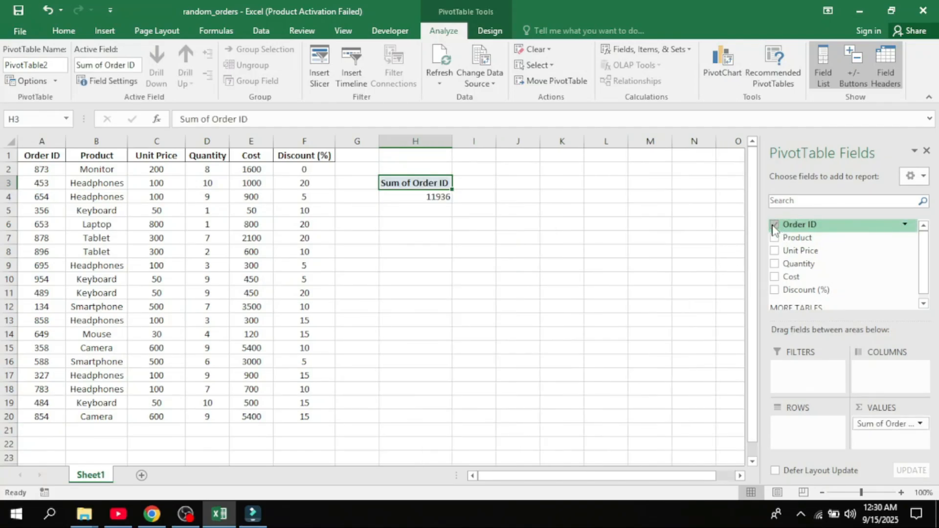
left_click(775, 265)
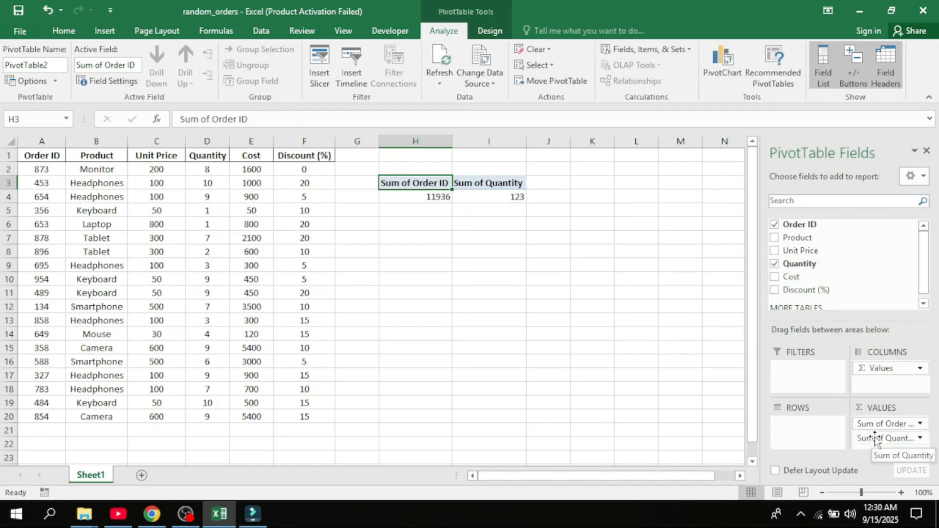
left_click_drag(879, 429, 815, 427)
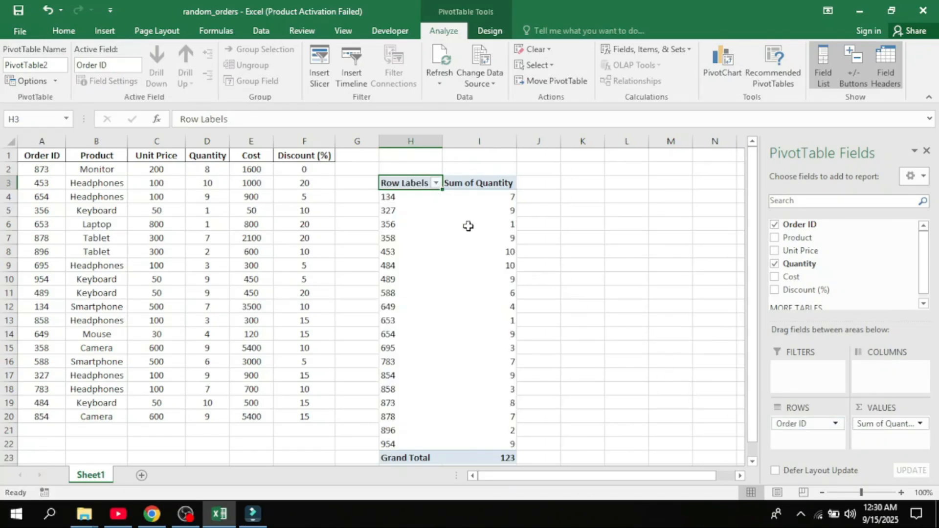
- Rename the PivotTable's Row Labels header to ID
double_click(426, 183)
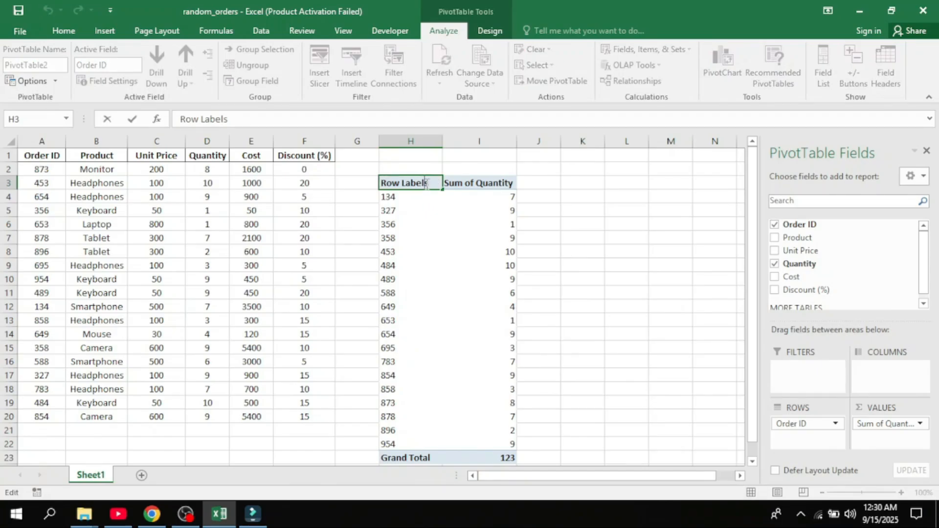
key("BackSpace")
key("BackSpace")
key("BackSpace")
key("BackSpace")
key("BackSpace")
key("BackSpace")
key("BackSpace")
key("BackSpace")
key("BackSpace")
key("BackSpace")
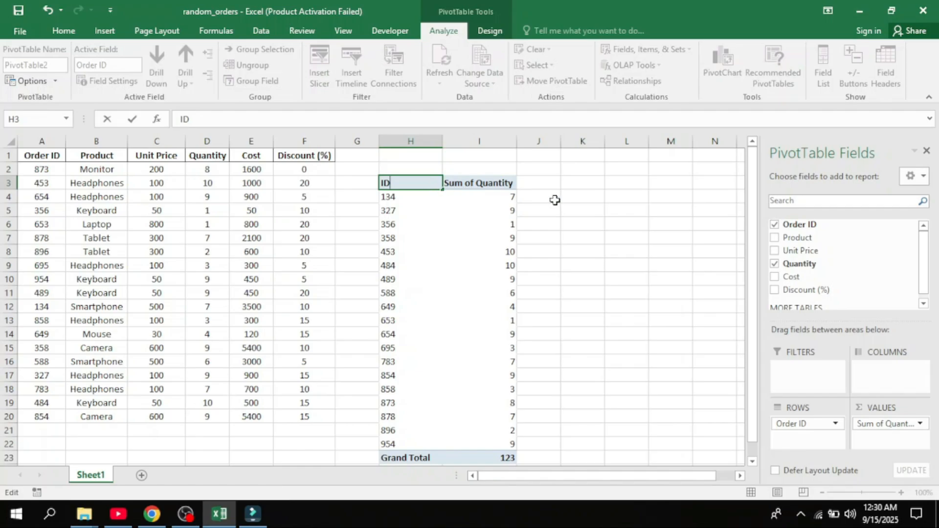
key("Return")
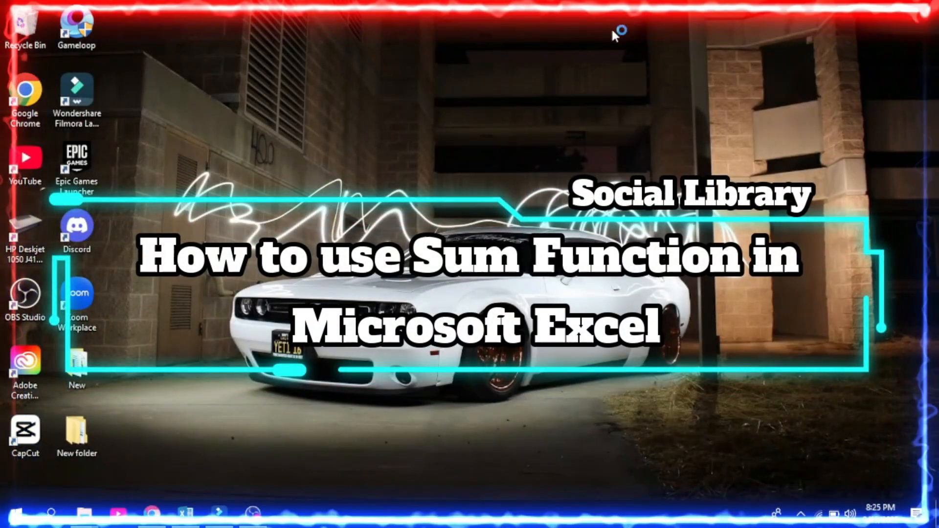
- In the marks workbook, enter the formula =C2+C3+C4+C5 in the Total cell C6
left_click(191, 509)
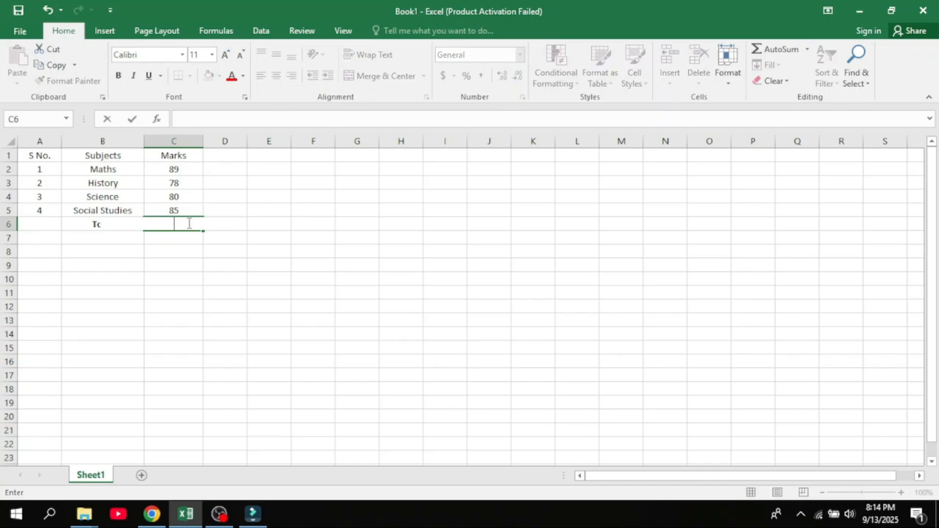
type("=")
key("Up")
key("Up")
key("Up")
key("Up")
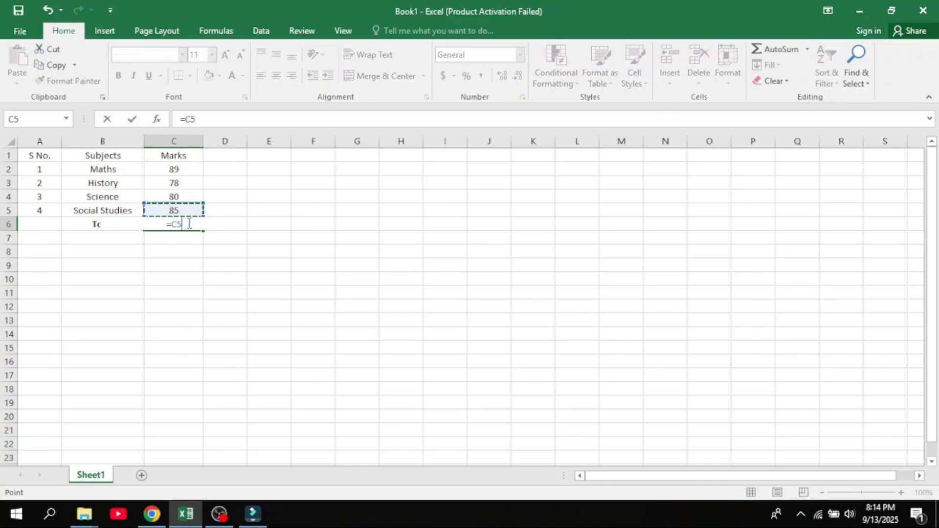
type("+")
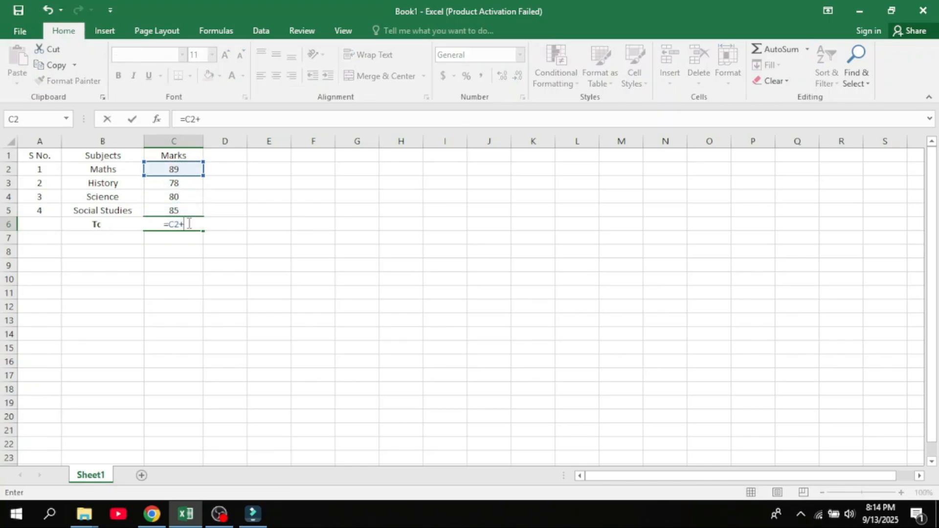
key("Up")
key("Up")
key("Up")
type("+")
key("Up")
key("Up")
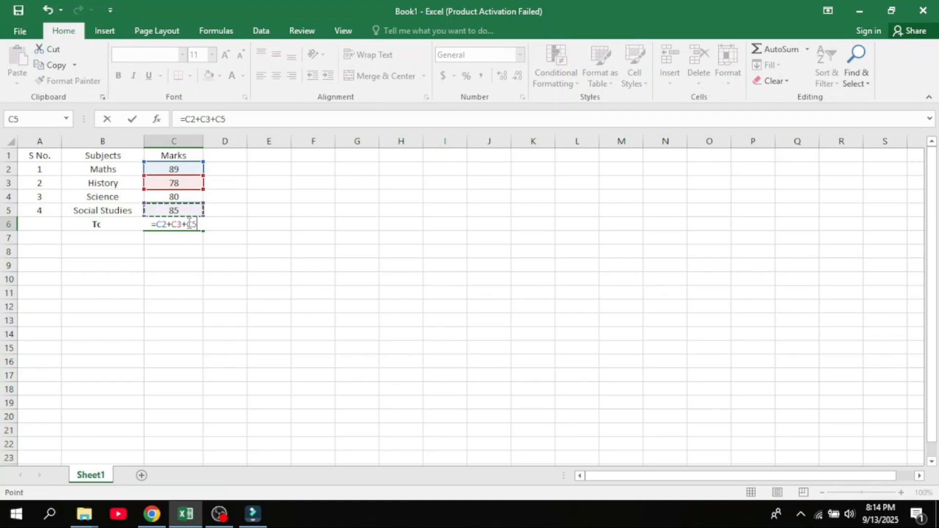
type("+")
key("Up")
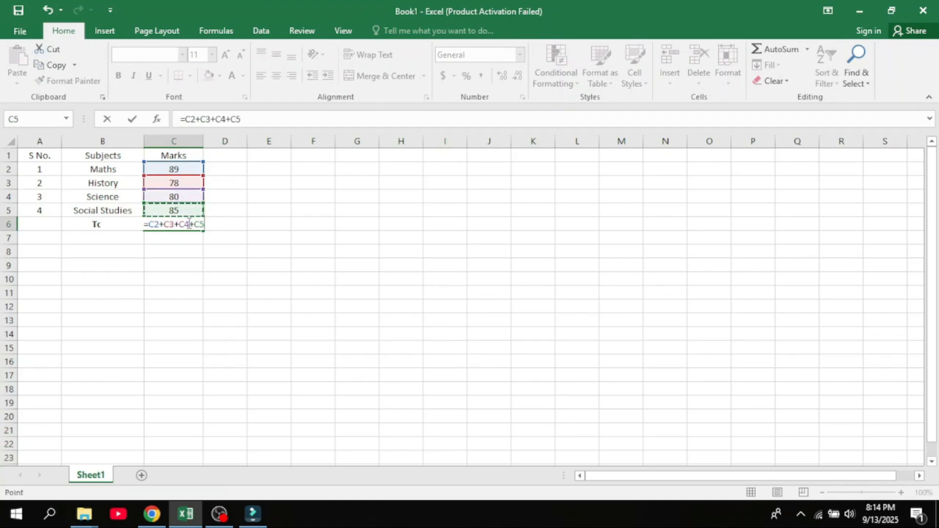
type("+")
key("BackSpace")
key("Return")
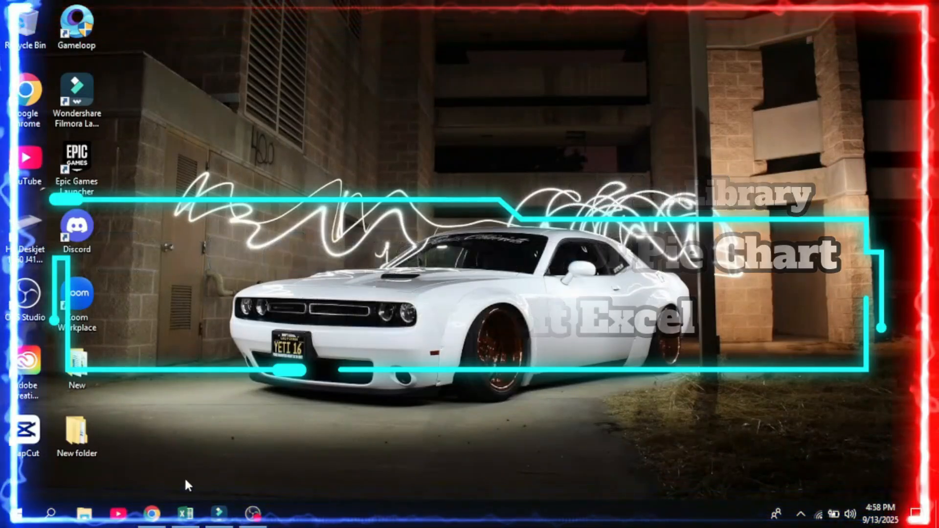
- In the Allocations workbook, insert a 2-D Pie chart from the Allocations and Expence data A1:B6
left_click(186, 513)
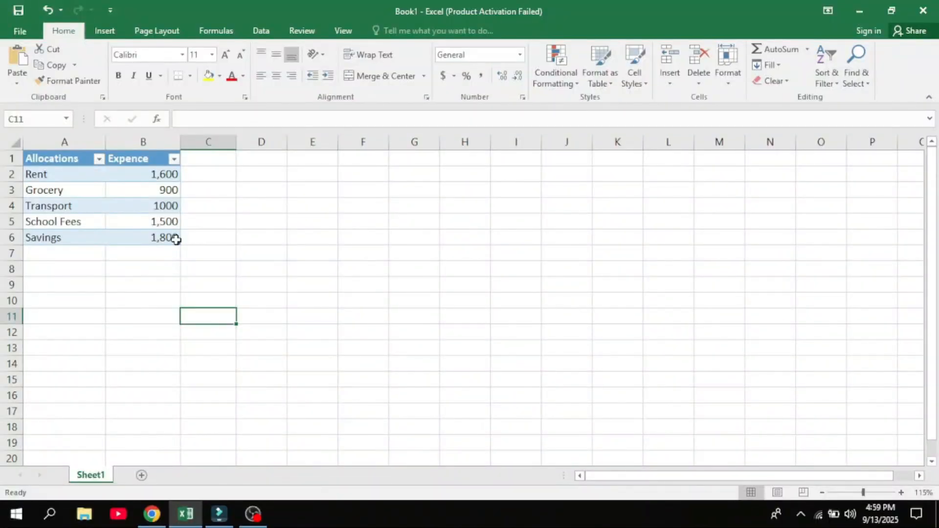
mouse_move(171, 237)
left_mouse_down()
mouse_move(65, 185)
mouse_move(44, 161)
left_mouse_up()
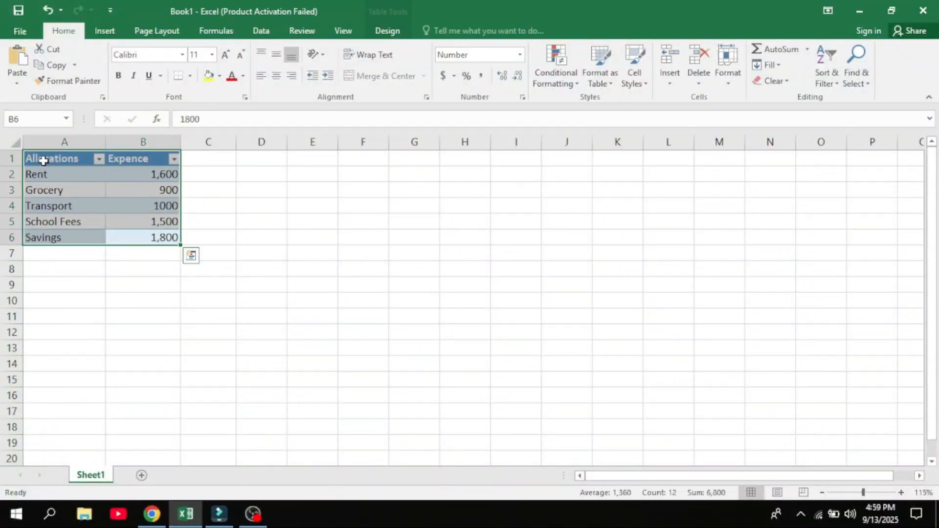
left_click(104, 30)
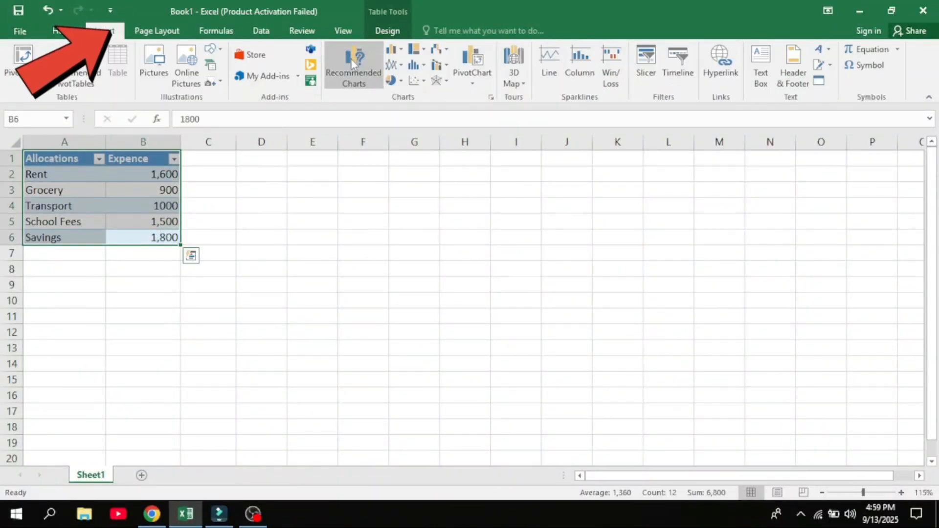
left_click(391, 81)
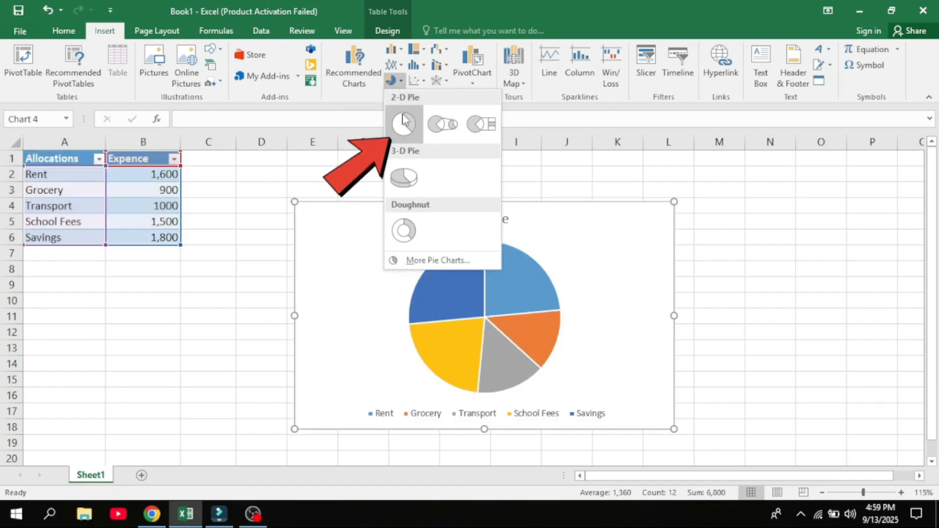
left_click(404, 124)
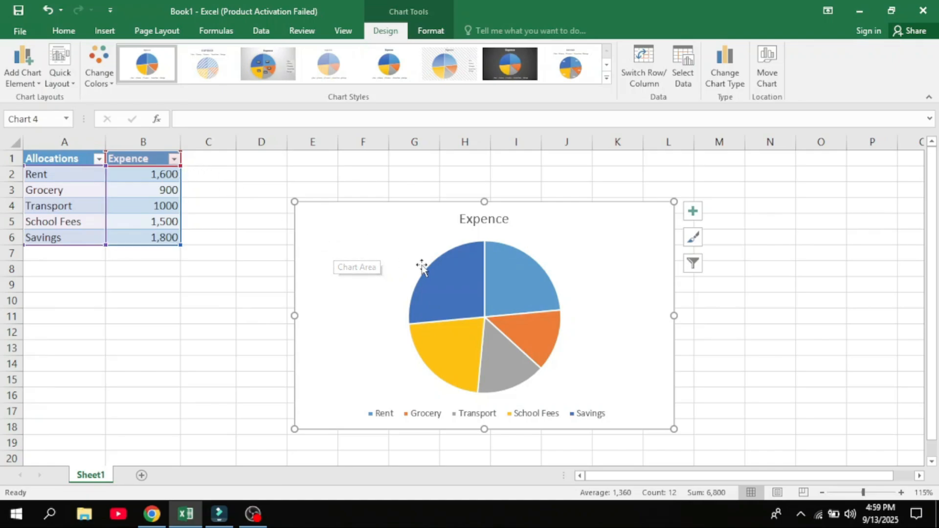
- Apply the first Monochromatic colour palette to the pie chart
left_click(459, 291)
left_click(96, 74)
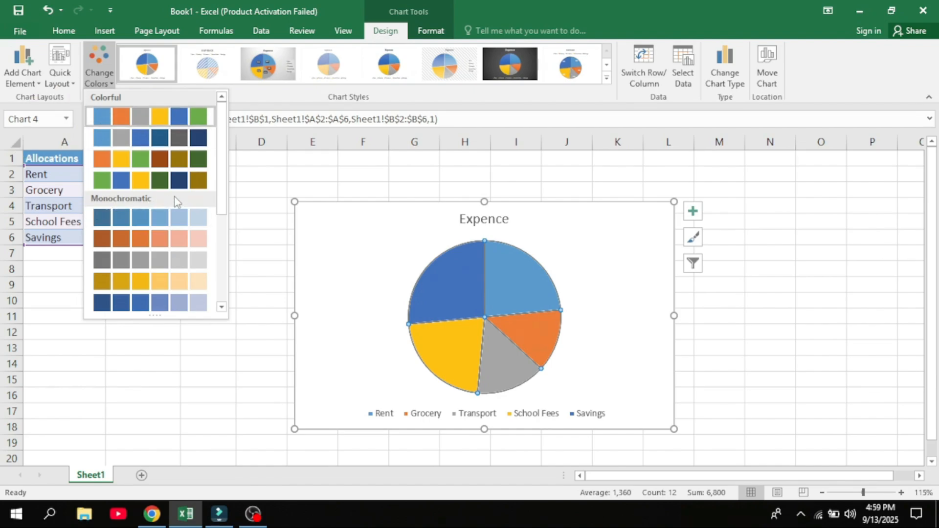
left_click(116, 113)
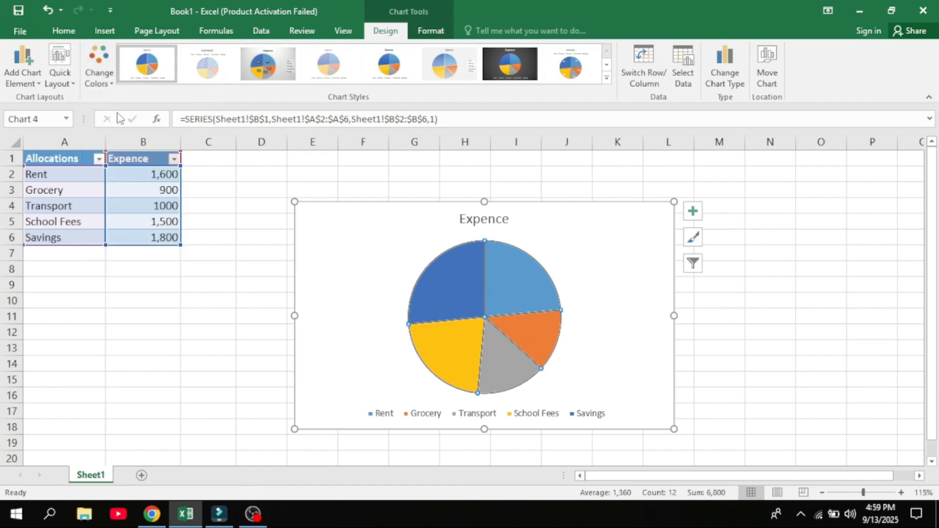
left_click(98, 69)
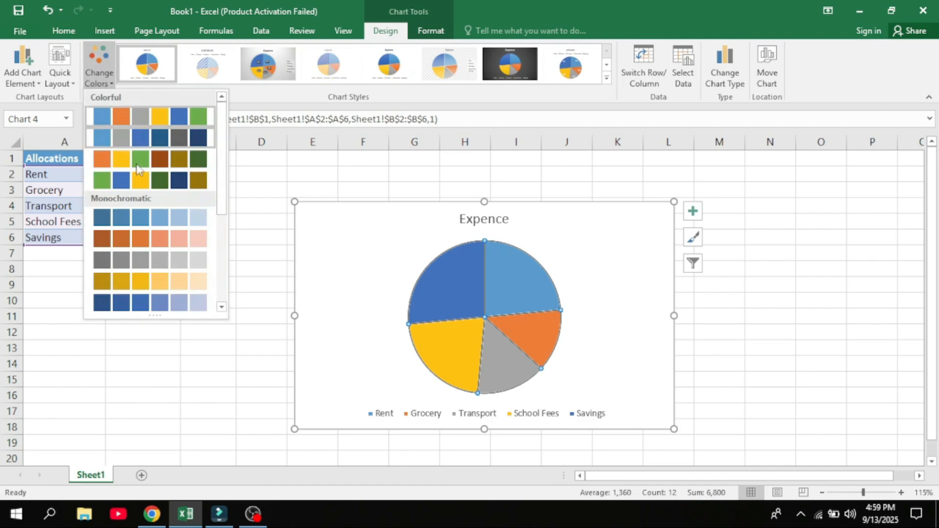
left_click(193, 184)
left_click(101, 73)
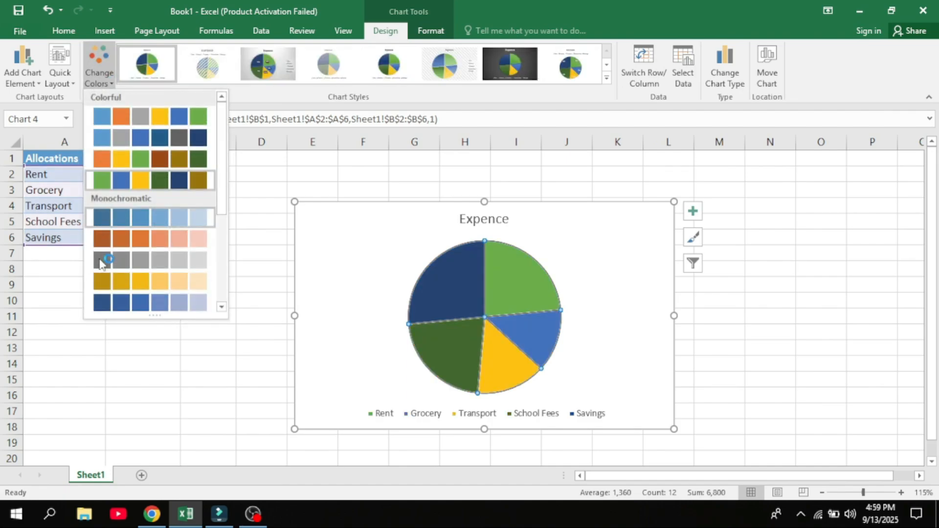
left_click(100, 217)
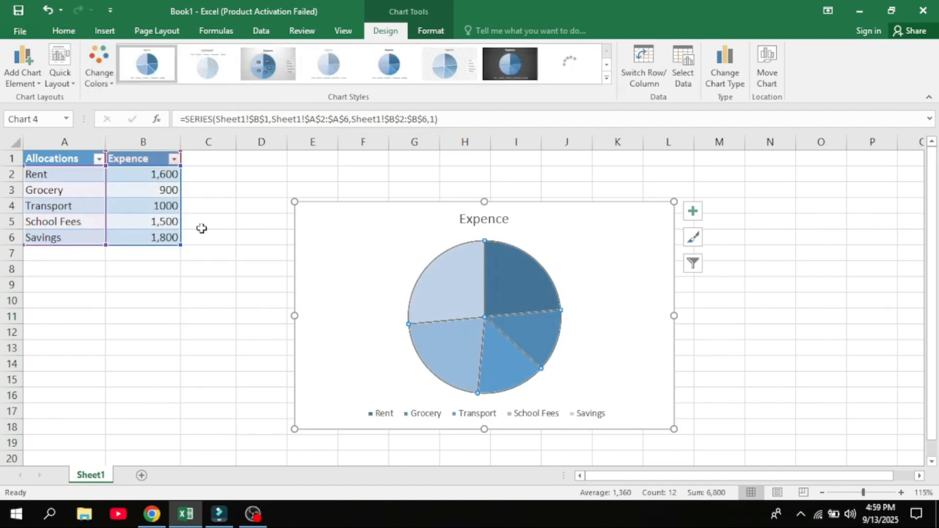